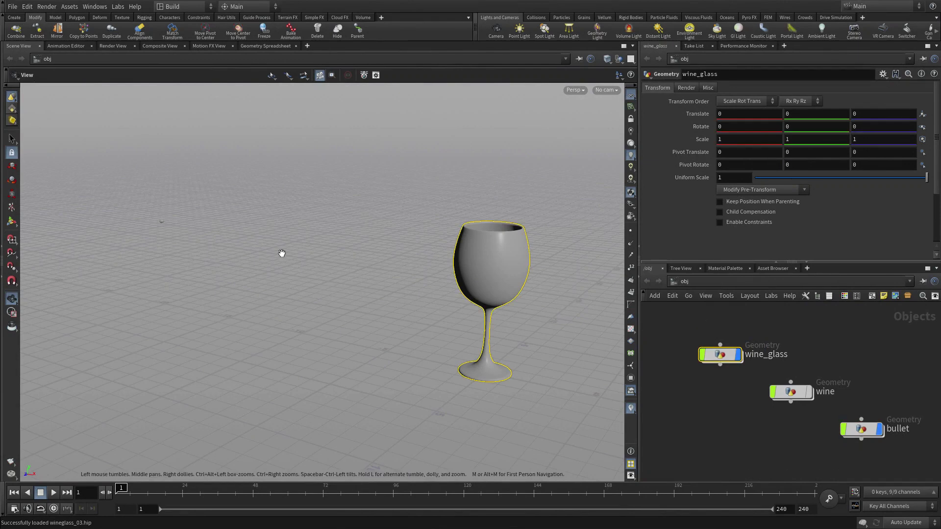
# Frame the wine glass and create a grid object from the Create radial menu
pyautogui.press('g')
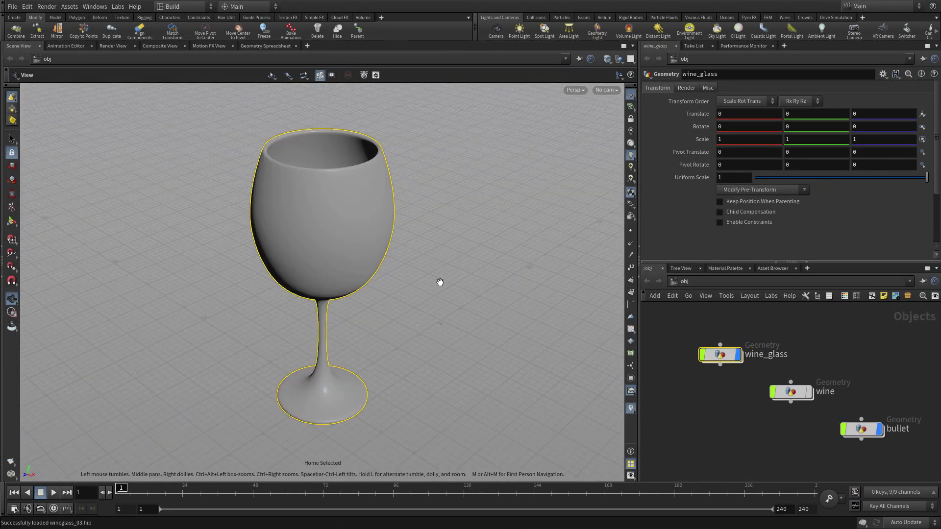
pyautogui.press('c')
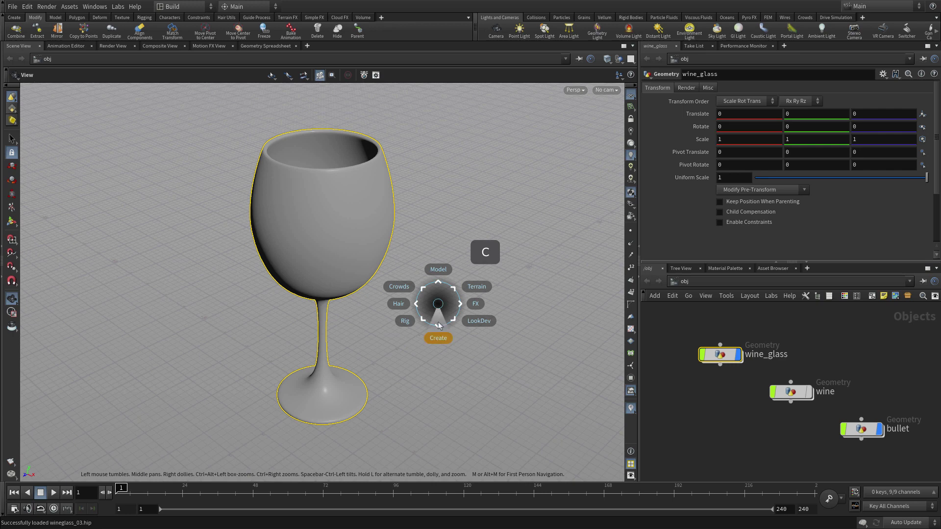
pyautogui.click(438, 337)
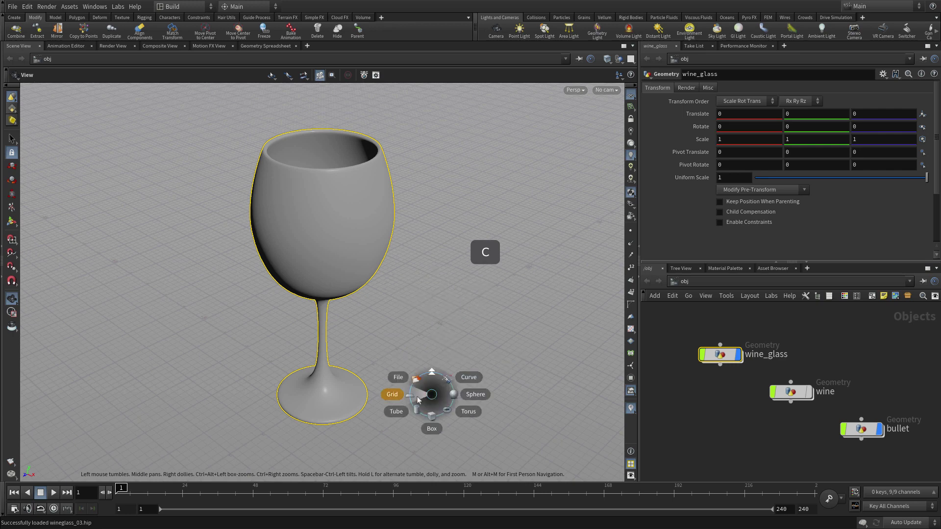
pyautogui.click(392, 395)
# Place the grid upright on the YZ Plane with size 5 by 8
pyautogui.press('Return')
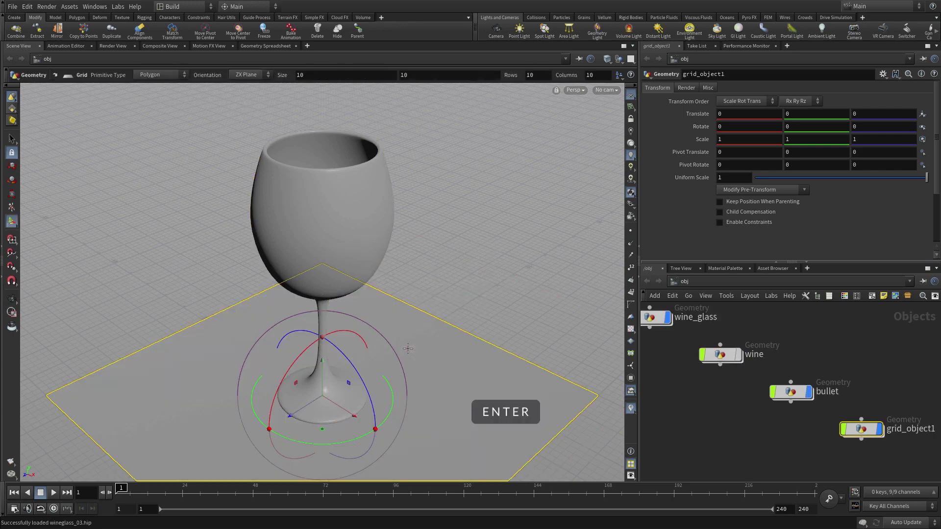
pyautogui.click(252, 75)
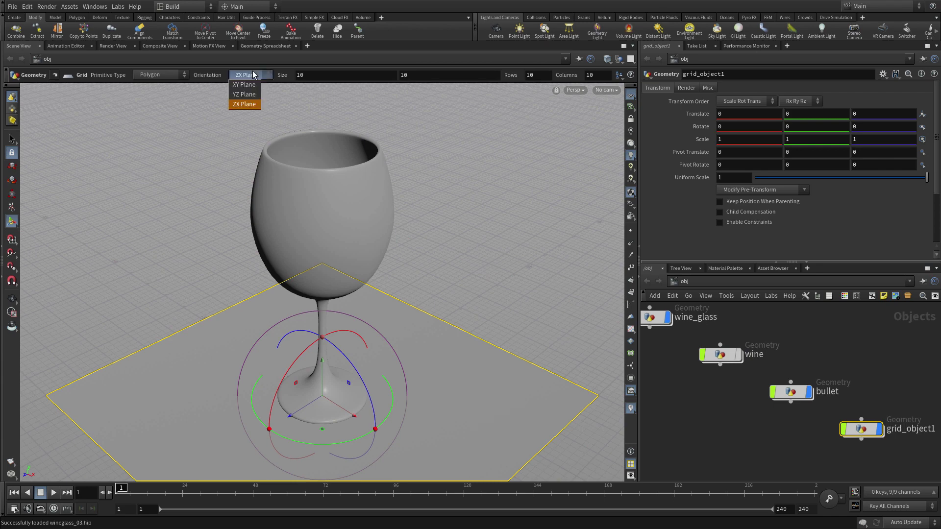
pyautogui.click(249, 94)
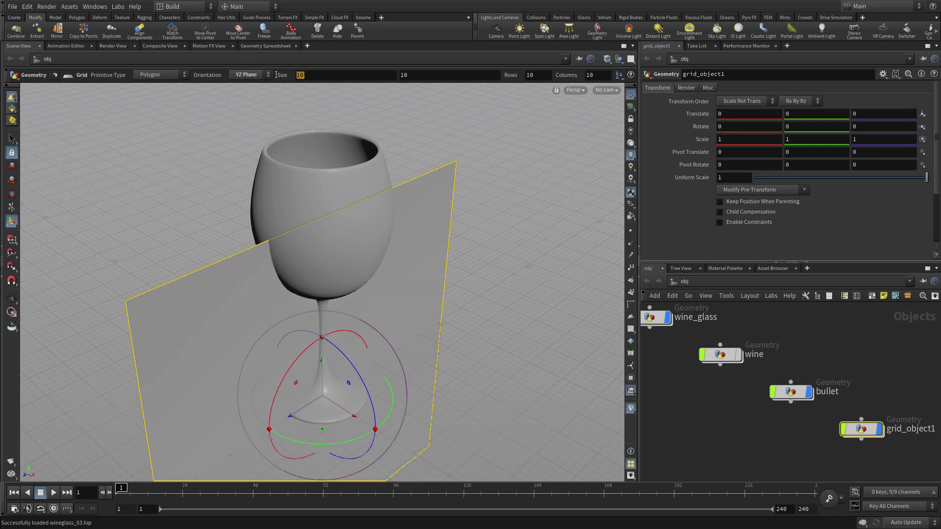
pyautogui.write('5')
pyautogui.press('Tab')
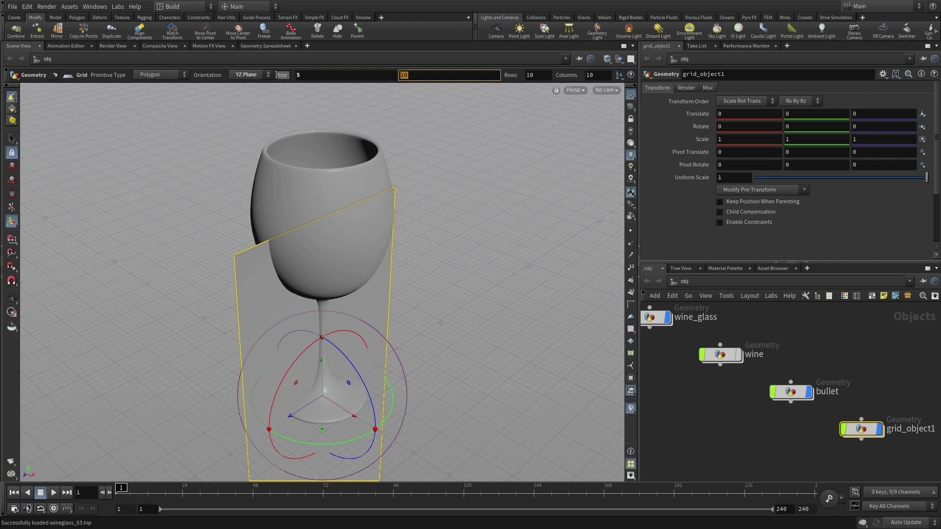
pyautogui.write('8')
pyautogui.press('Tab')
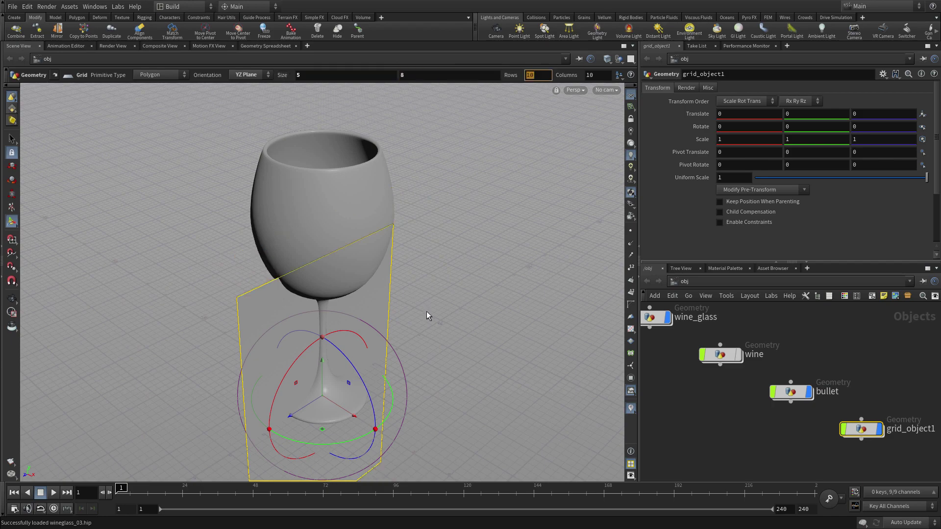
# Inside grid_object1, set grid1's Center Y to 4 and Rows to 16
pyautogui.doubleClick(870, 431)
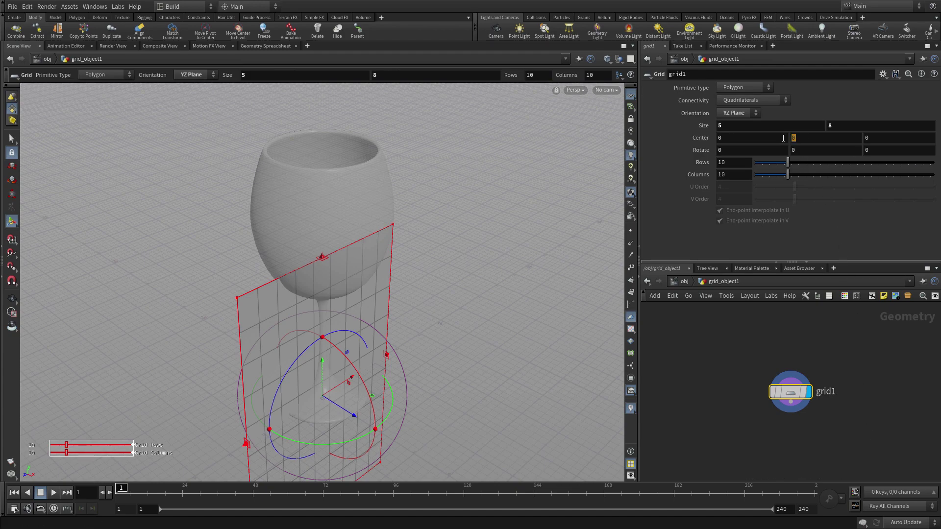
pyautogui.write('4')
pyautogui.press('Return')
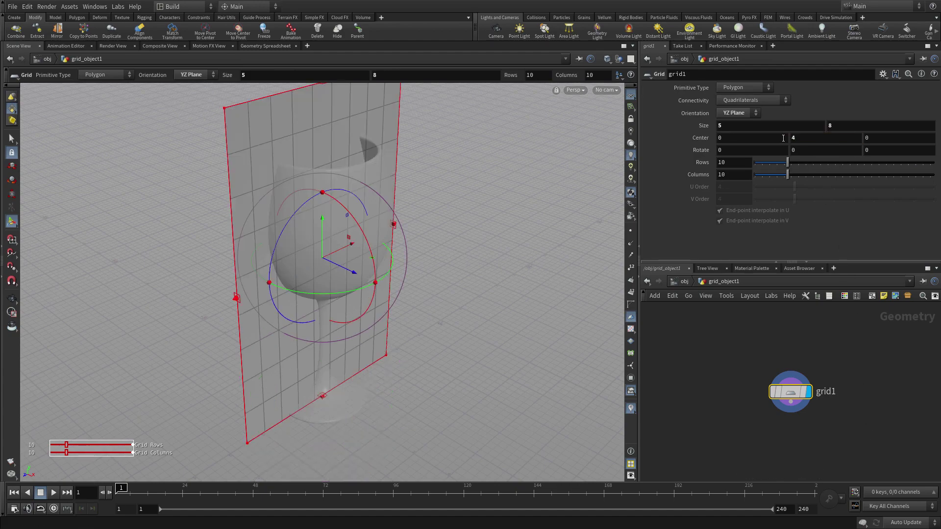
pyautogui.click(724, 162)
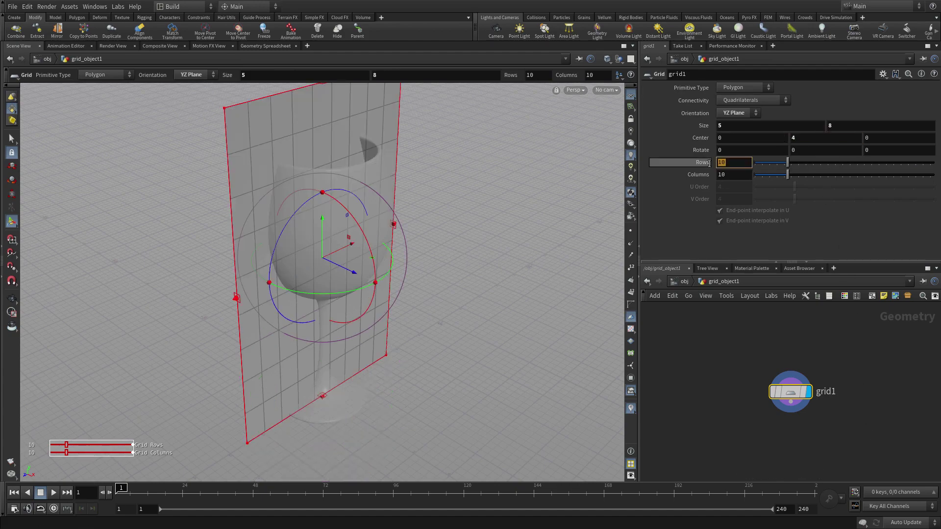
pyautogui.write('16')
pyautogui.press('Return')
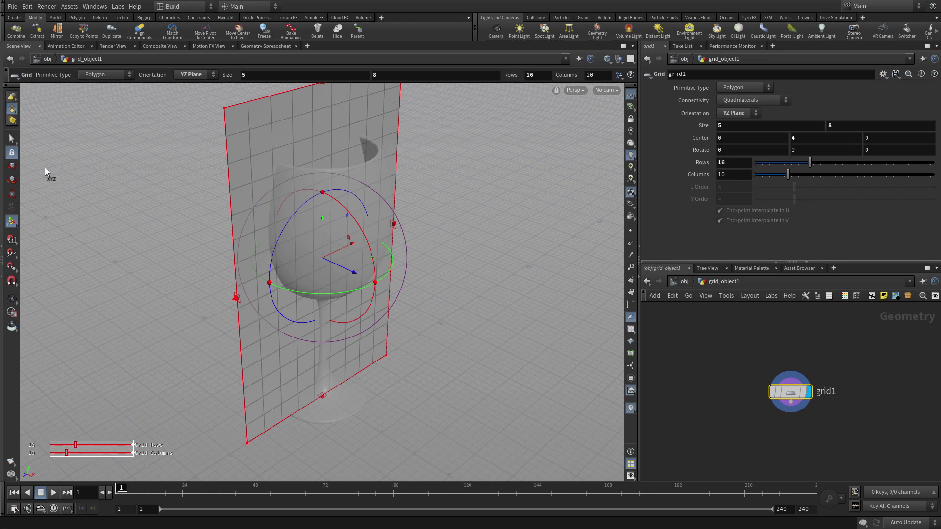
pyautogui.click(12, 142)
# Maximize the Right view, frame the wine glass, and switch to wireframe display
pyautogui.press('Escape')
pyautogui.hotkey('space', 'b')
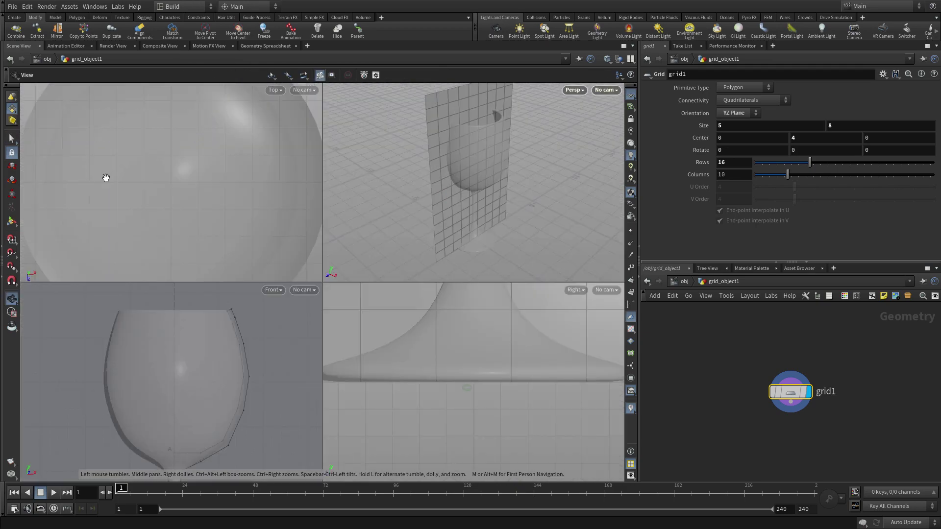
pyautogui.hotkey('space', 'b')
pyautogui.scroll(-3, 478, 213)
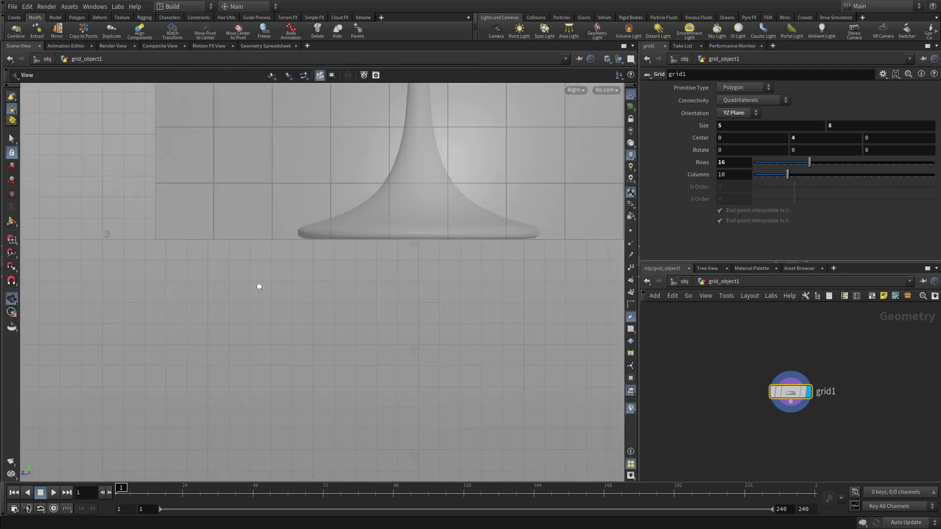
pyautogui.moveTo(259, 284); pyautogui.dragTo(456, 387, button='middle')
pyautogui.scroll(-8, 456, 388)
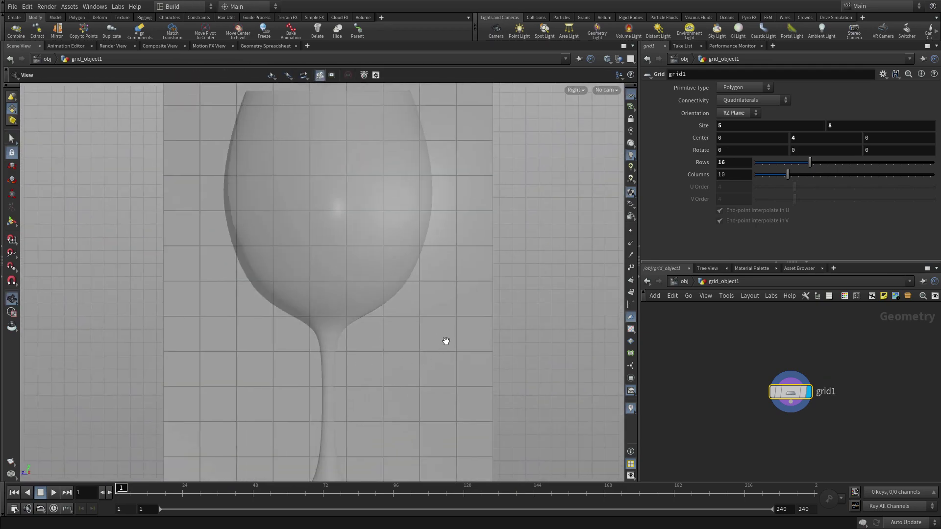
pyautogui.scroll(3, 353, 377)
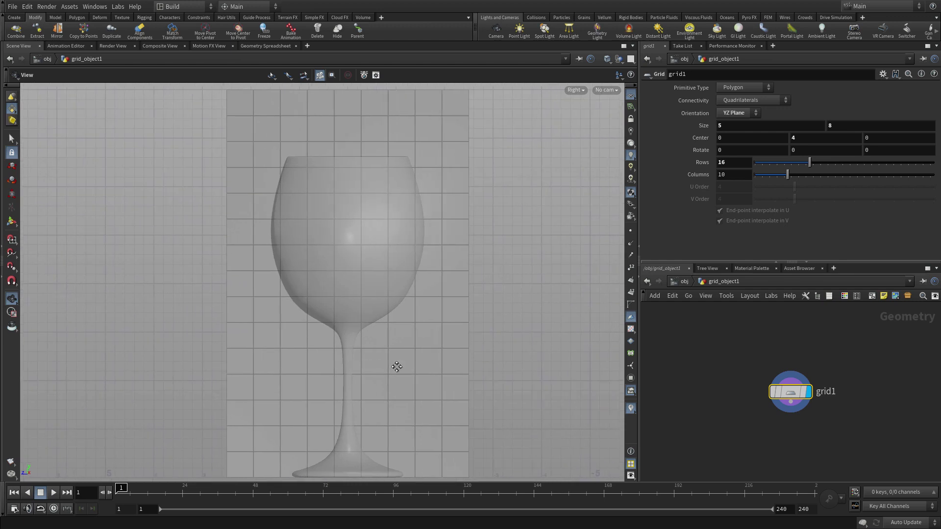
pyautogui.scroll(-1, 392, 370)
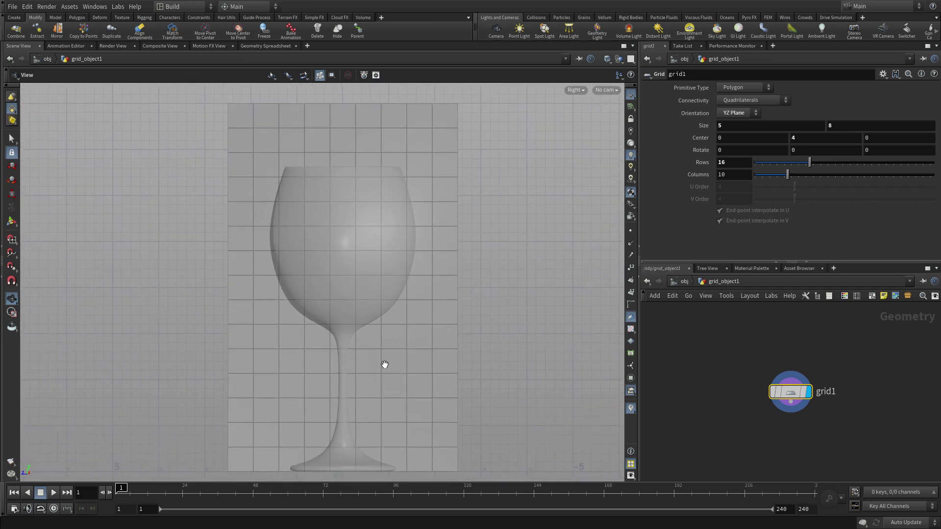
pyautogui.moveTo(394, 377); pyautogui.dragTo(391, 374, button='middle')
pyautogui.press('s')
pyautogui.press('w')
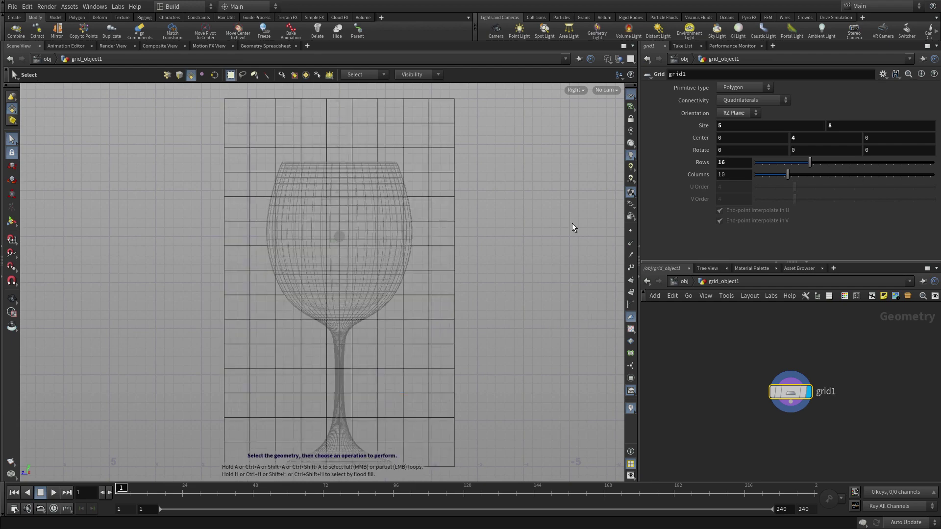
# Recentre the glass and grid in the side view and select all the grid geometry
pyautogui.press('Escape')
pyautogui.scroll(-2, 496, 269)
pyautogui.moveTo(504, 279); pyautogui.dragTo(479, 256, button='middle')
pyautogui.press('s')
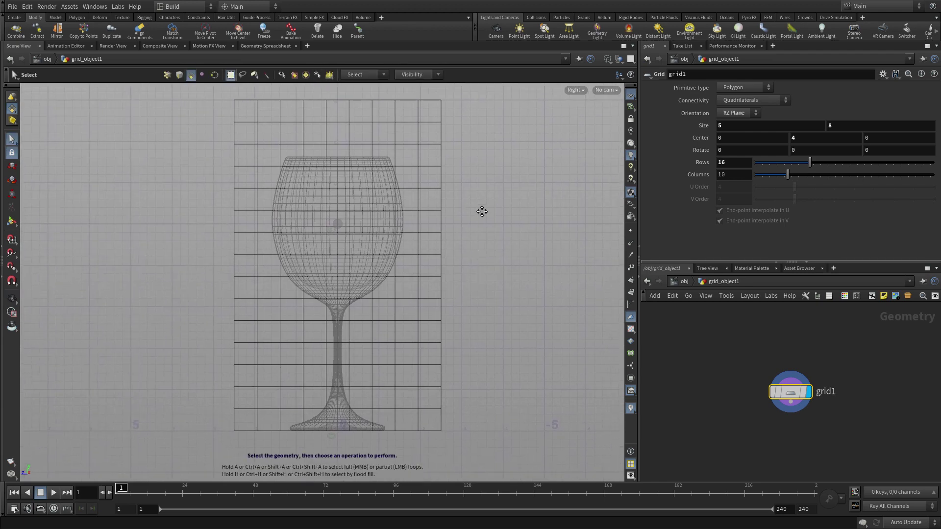
pyautogui.press('n')
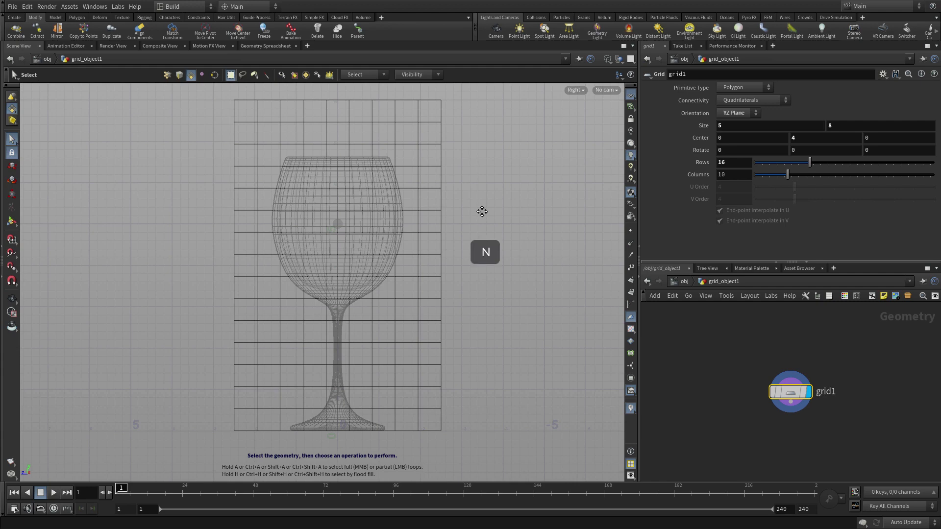
pyautogui.click(14, 17)
# With Draw Curve, sketch crisscrossing crack strokes across the bowl and short ones over the stem
pyautogui.press('Return')
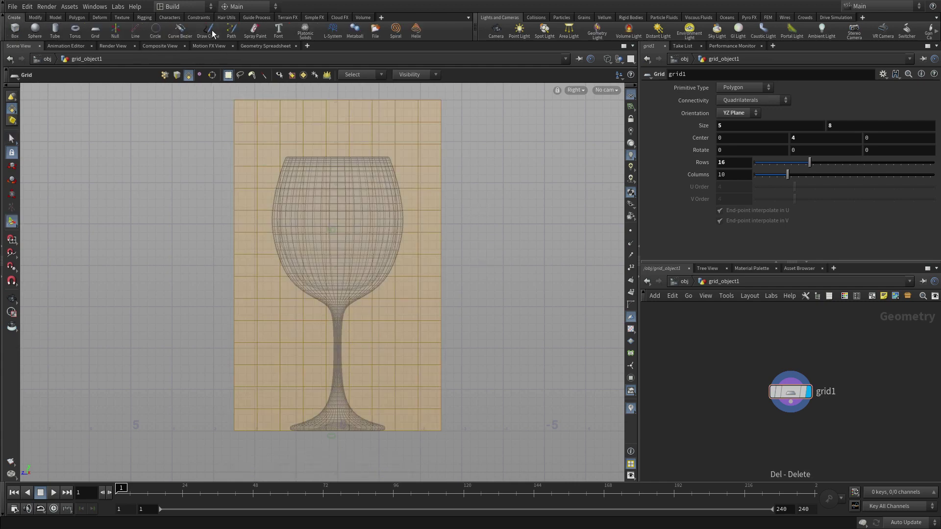
pyautogui.click(213, 33)
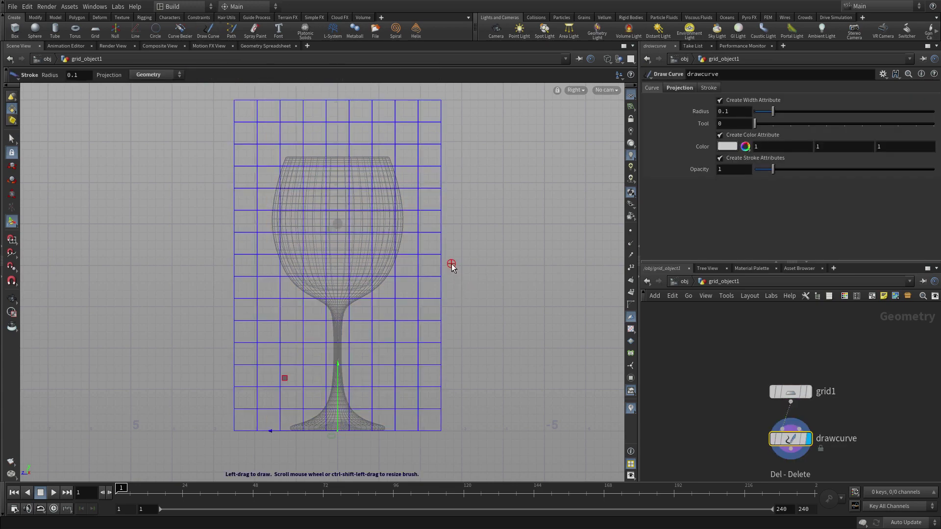
pyautogui.moveTo(451, 145); pyautogui.dragTo(225, 279)
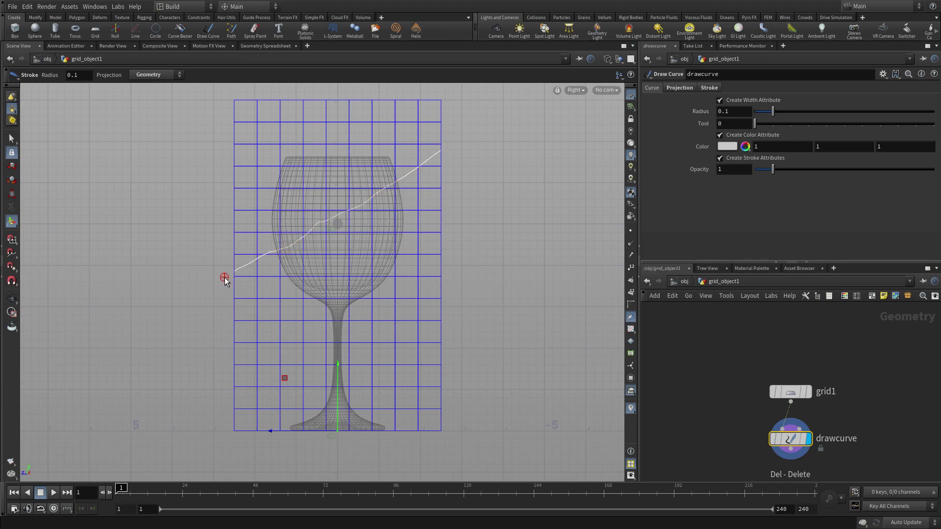
pyautogui.moveTo(272, 159)
pyautogui.mouseDown()
pyautogui.moveTo(349, 226)
pyautogui.moveTo(421, 312)
pyautogui.mouseUp()
pyautogui.moveTo(454, 239); pyautogui.dragTo(239, 225)
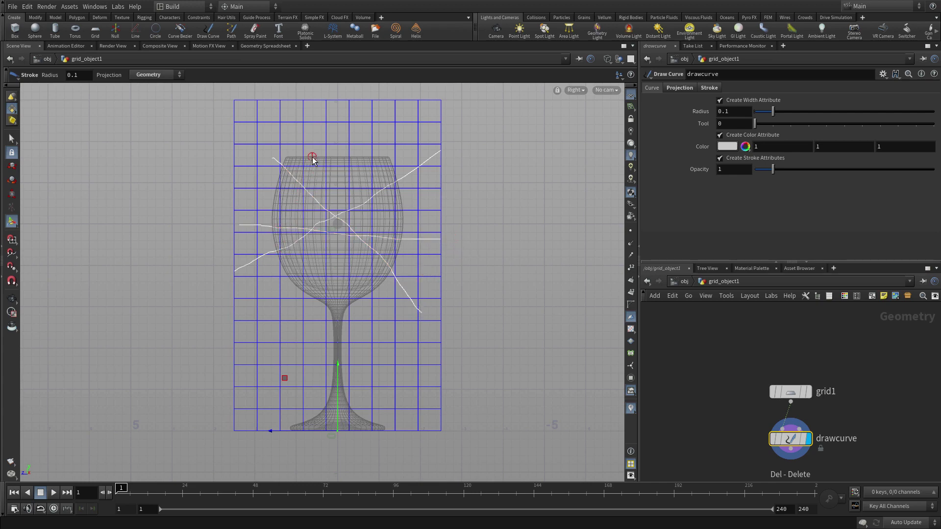
pyautogui.moveTo(319, 145)
pyautogui.mouseDown()
pyautogui.moveTo(366, 315)
pyautogui.moveTo(383, 337)
pyautogui.mouseUp()
pyautogui.moveTo(377, 133); pyautogui.dragTo(282, 332)
pyautogui.moveTo(452, 196); pyautogui.dragTo(248, 245)
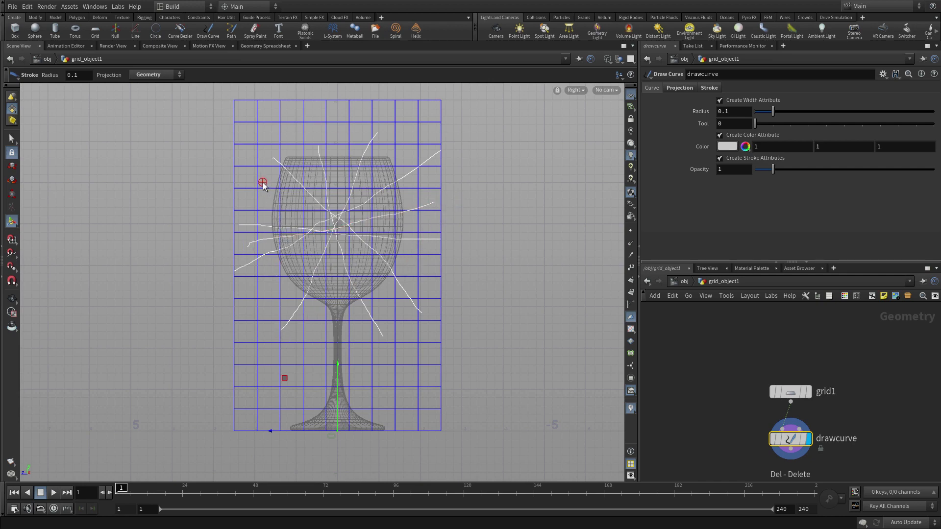
pyautogui.moveTo(263, 180); pyautogui.dragTo(403, 319)
pyautogui.moveTo(315, 318)
pyautogui.mouseDown()
pyautogui.moveTo(357, 335)
pyautogui.moveTo(349, 361)
pyautogui.moveTo(323, 365)
pyautogui.mouseUp()
pyautogui.moveTo(307, 342); pyautogui.dragTo(386, 362)
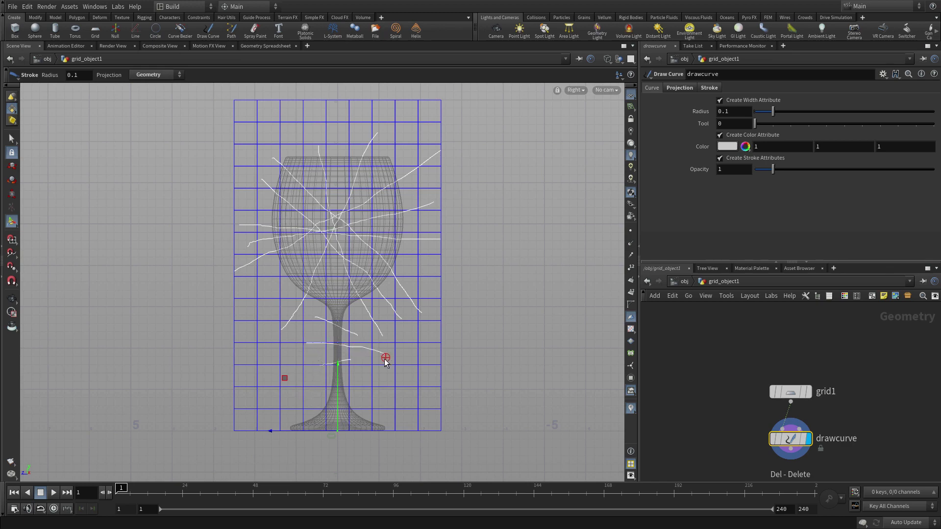
# Select all the drawn crack curves and apply a PolyExtrude to them
pyautogui.click(12, 139)
pyautogui.press('n')
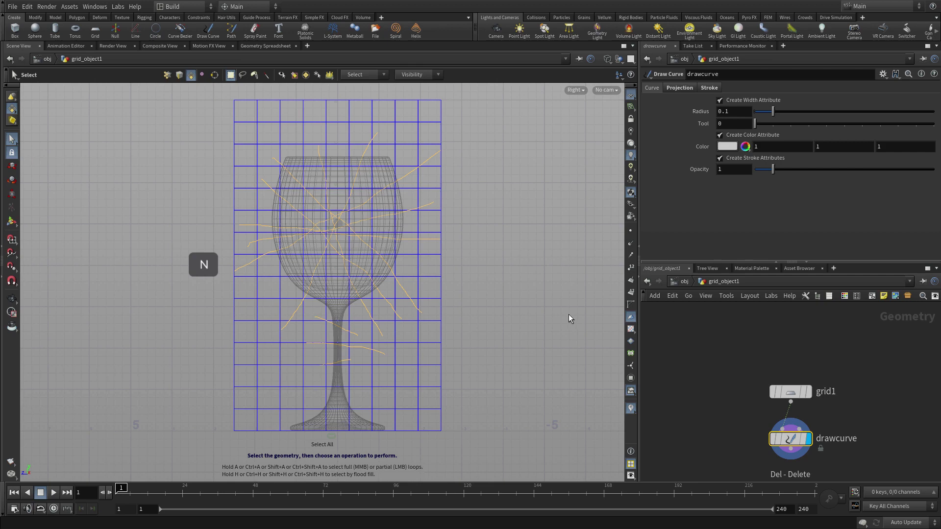
pyautogui.press('c')
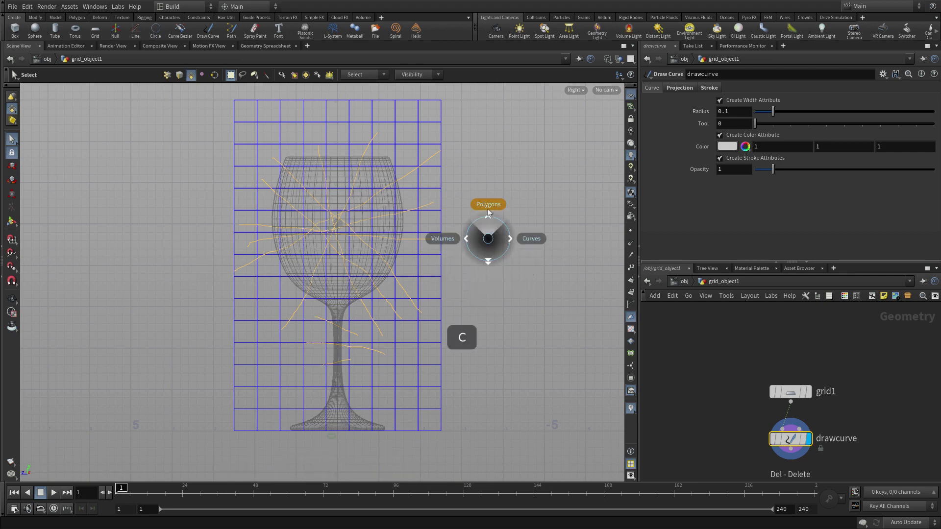
pyautogui.click(488, 212)
pyautogui.click(489, 185)
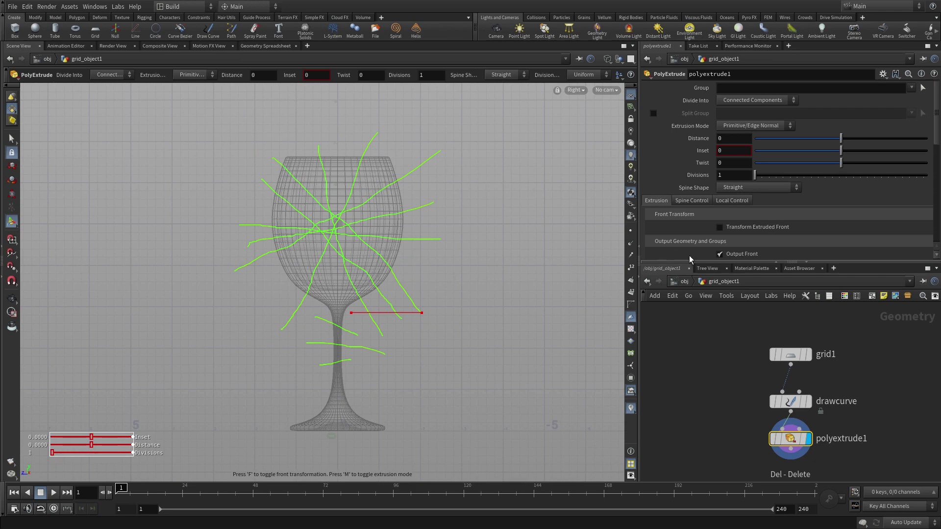
# Enable the extrusion's front transform in global space with a 4.5 offset
pyautogui.click(737, 230)
pyautogui.scroll(-2, 736, 235)
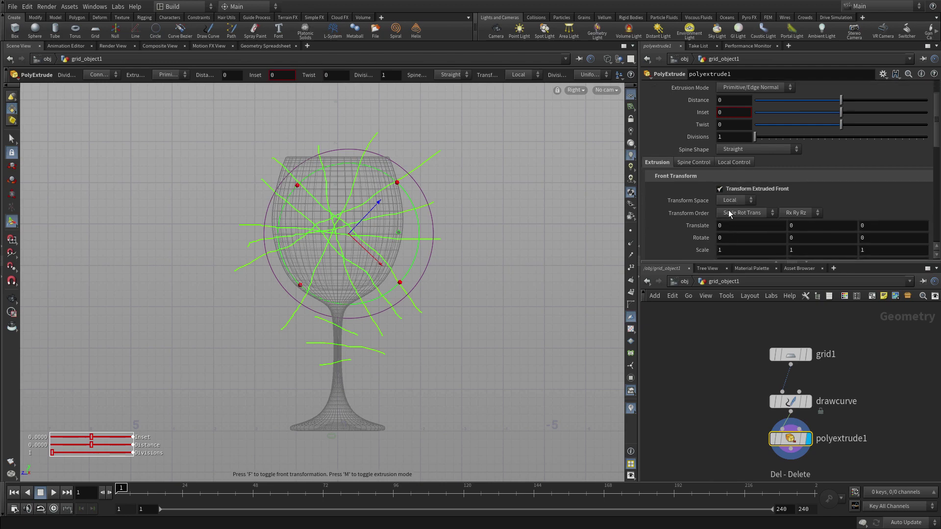
pyautogui.click(733, 200)
pyautogui.click(730, 220)
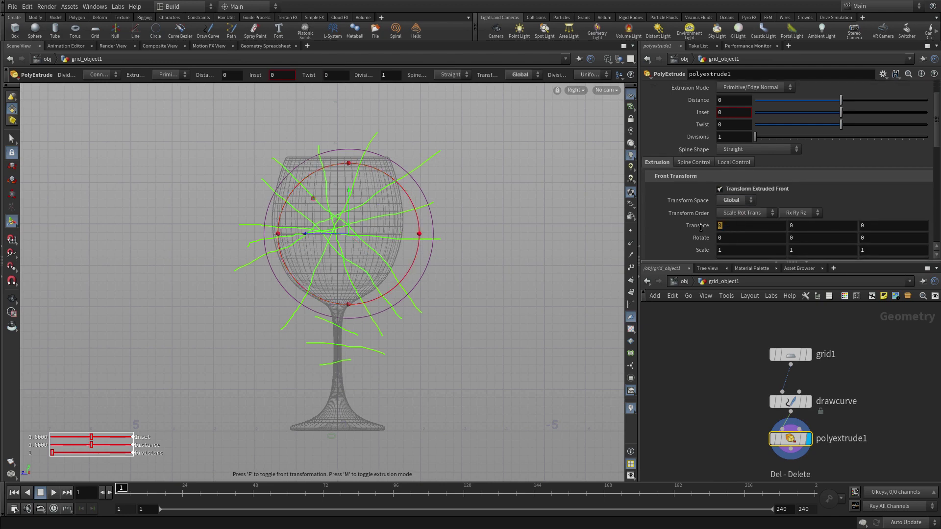
pyautogui.write('4.5')
pyautogui.press('Return')
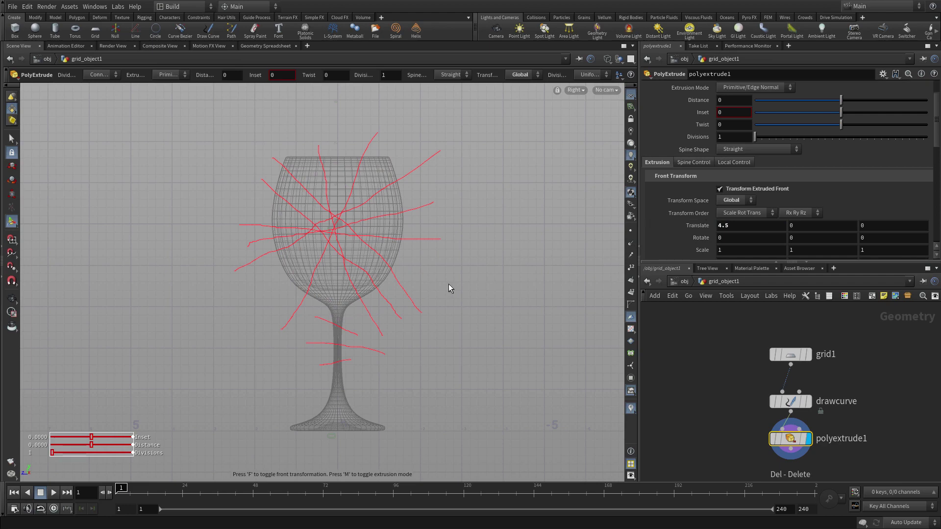
pyautogui.press('Escape')
pyautogui.hotkey('space', 'b')
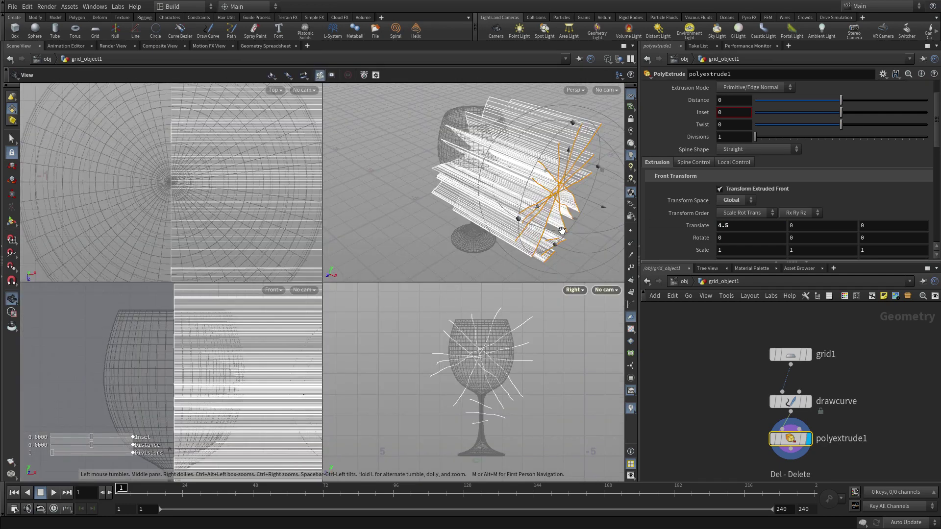
pyautogui.hotkey('space', 'b')
pyautogui.press('Return')
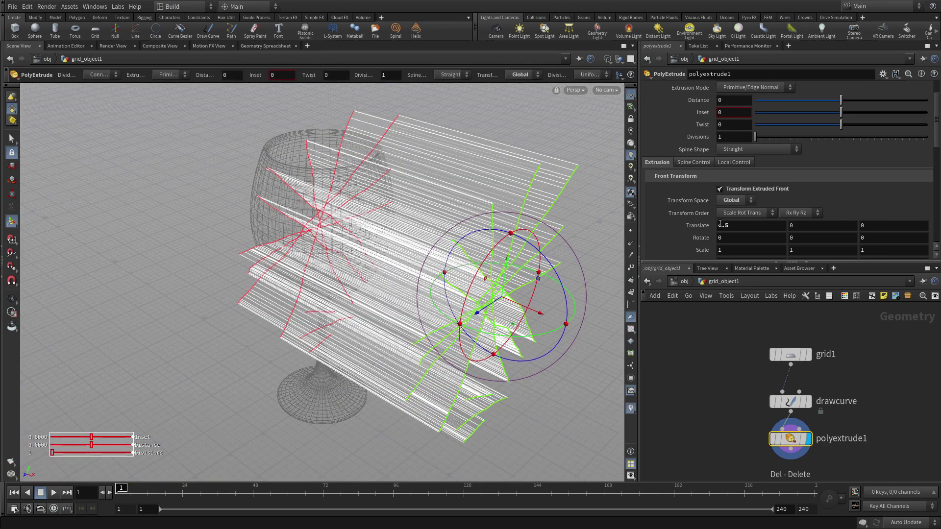
# Set the front Translate X to -4.5 and the extrusion Divisions to 4
pyautogui.click(717, 225)
pyautogui.write('-')
pyautogui.press('Return')
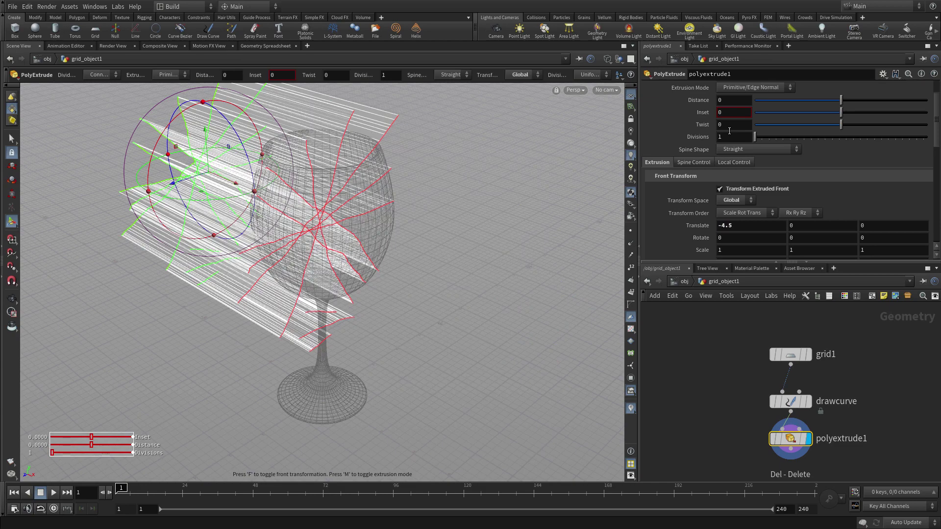
pyautogui.doubleClick(725, 138)
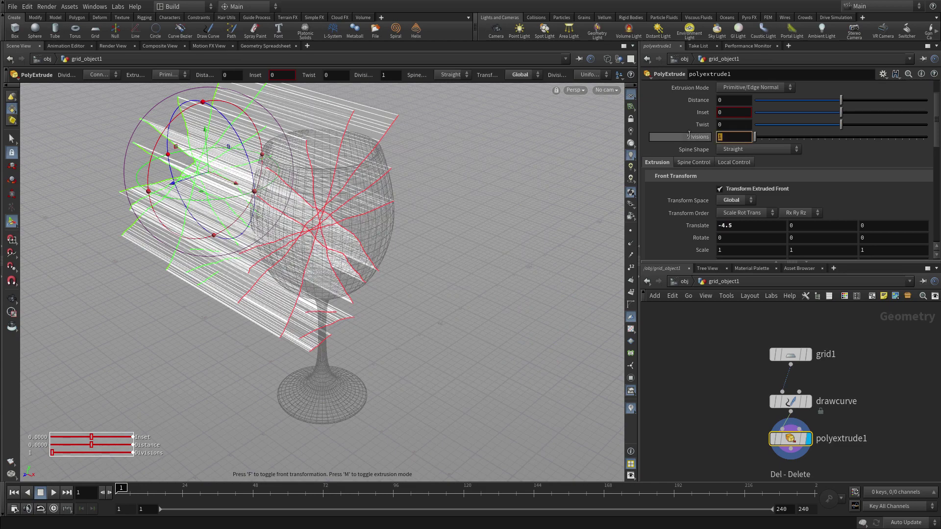
pyautogui.write('4')
pyautogui.press('Return')
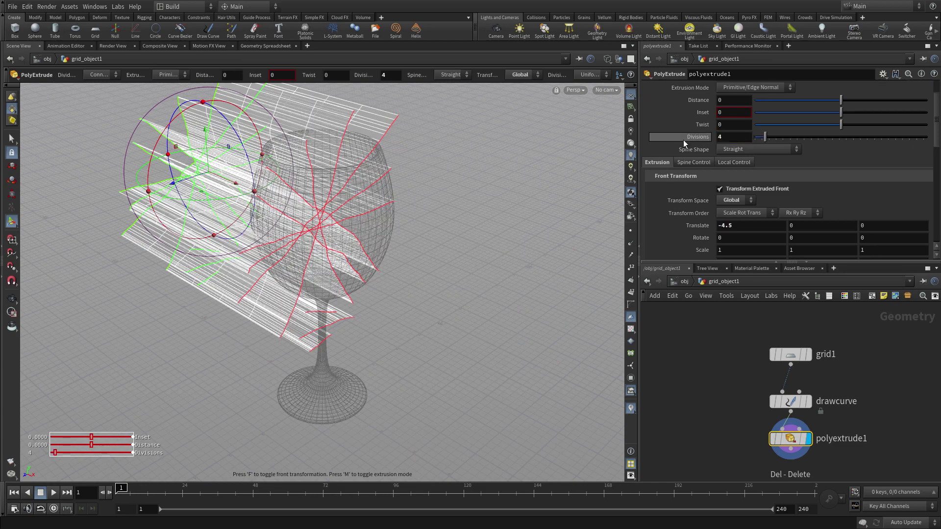
pyautogui.press('Escape')
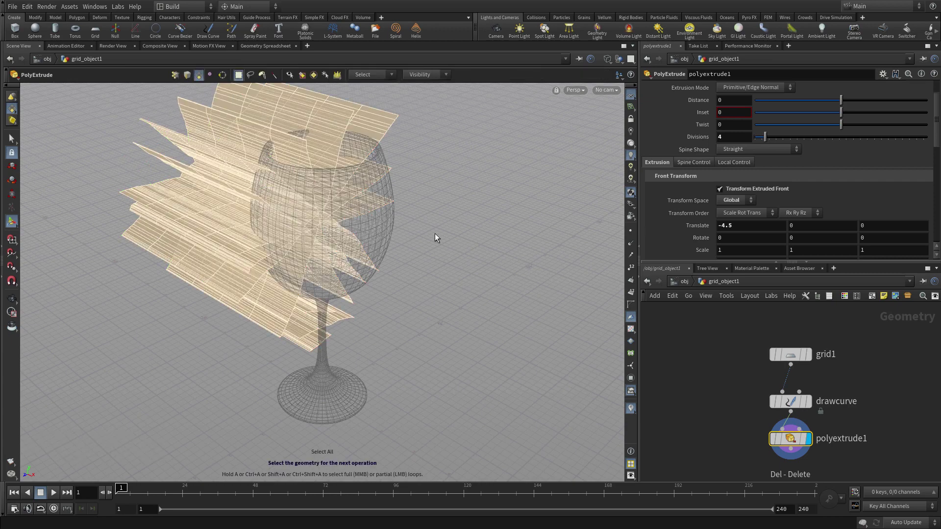
# Add a Transform node after polyextrude1 with Translate X set to 2.25
pyautogui.press('Tab')
pyautogui.write('transform')
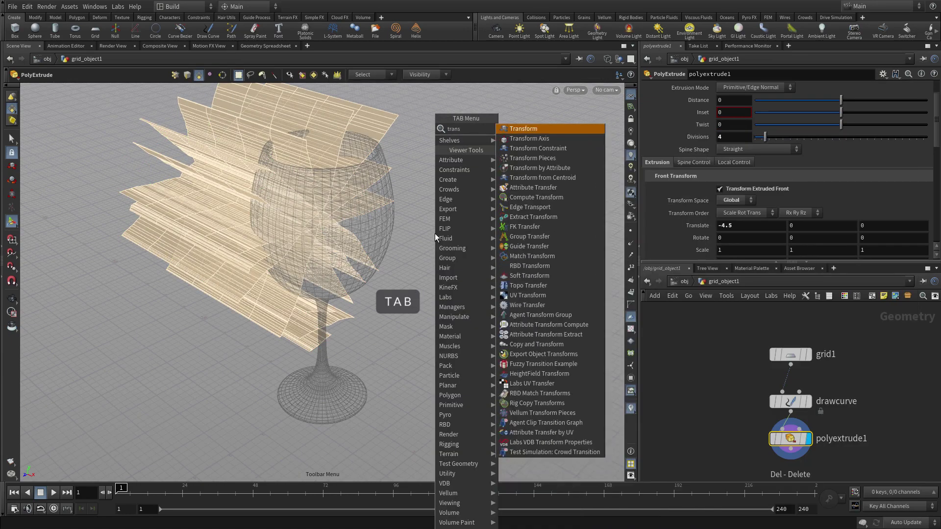
pyautogui.press('Return')
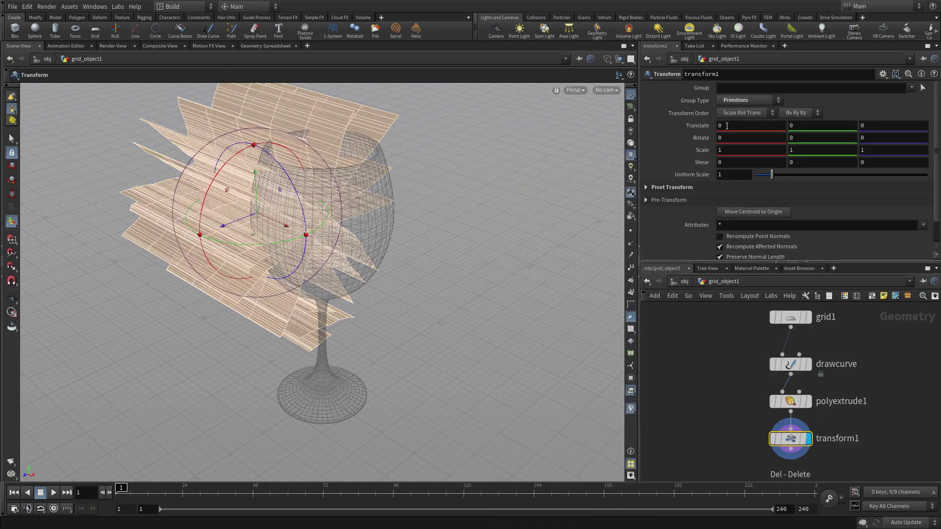
pyautogui.click(726, 126)
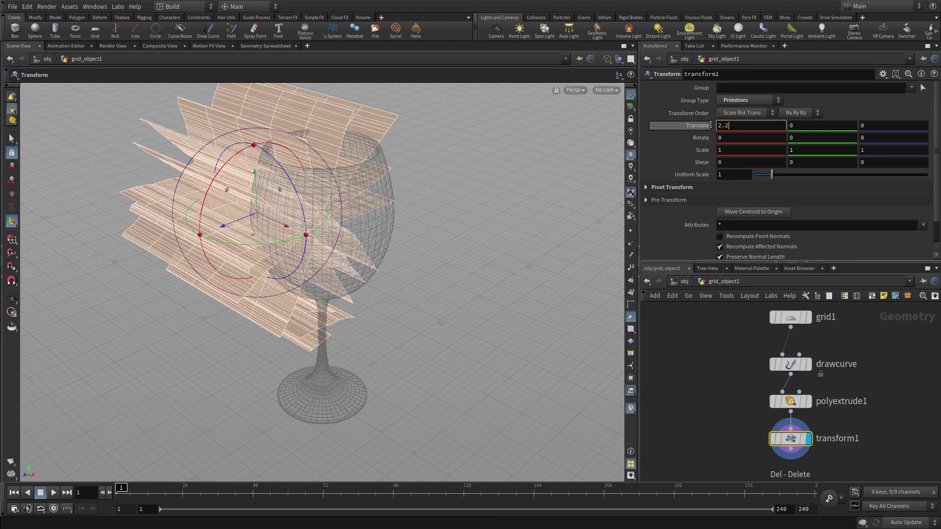
pyautogui.press('Return')
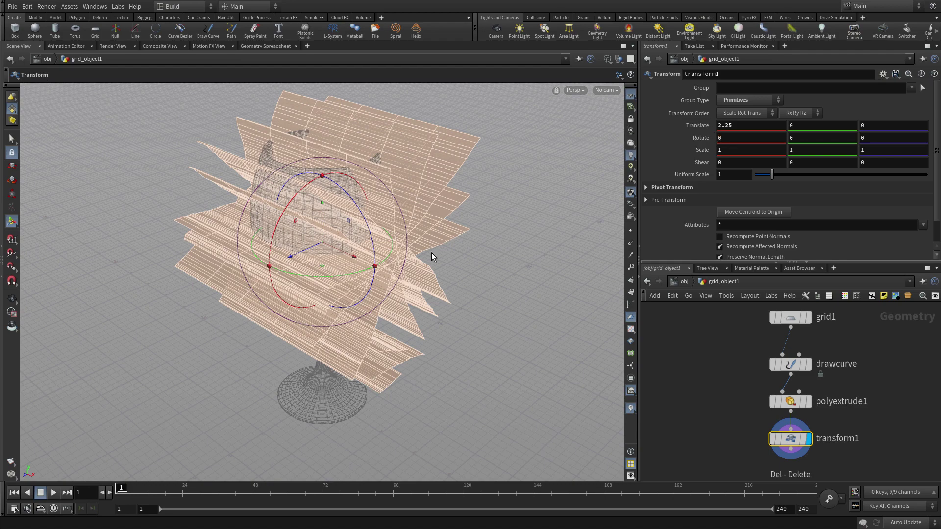
pyautogui.click(12, 139)
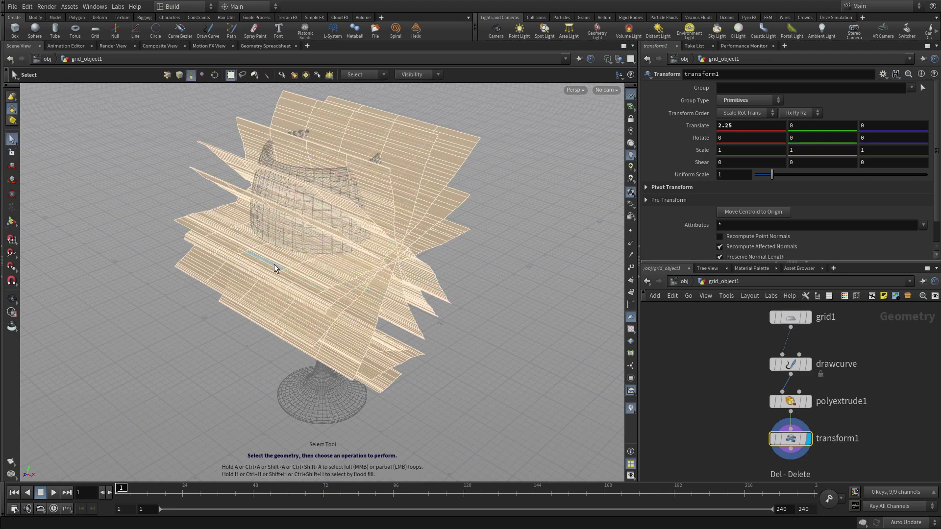
# Duplicate one horizontal crack sheet and tilt the copy to about -16.7°, 10.6° and 25.9°
pyautogui.click(223, 228)
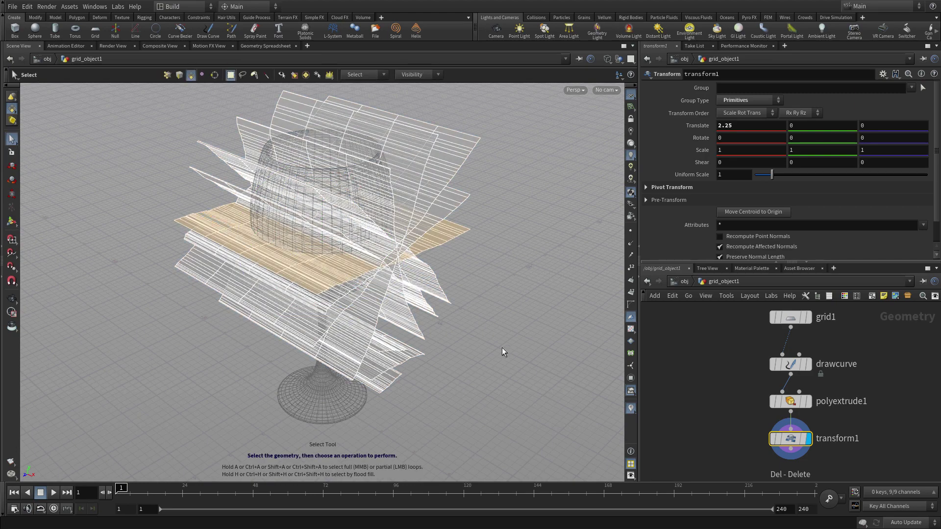
pyautogui.press('Tab')
pyautogui.write('du')
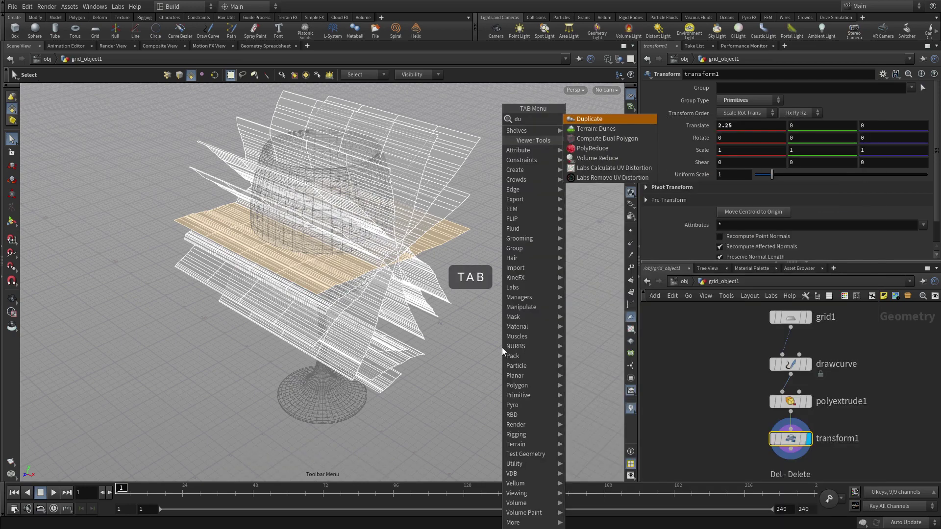
pyautogui.press('Return')
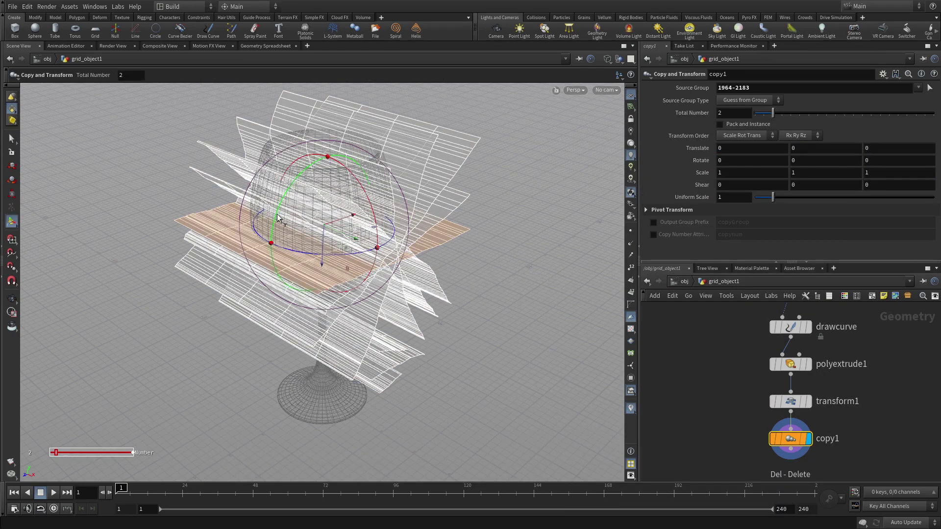
pyautogui.moveTo(277, 223); pyautogui.dragTo(286, 191)
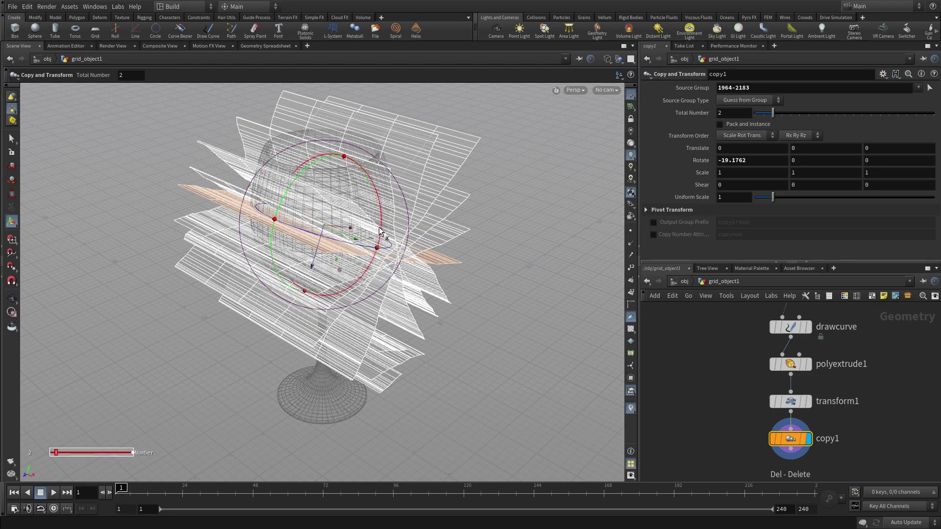
pyautogui.moveTo(381, 234); pyautogui.dragTo(384, 192)
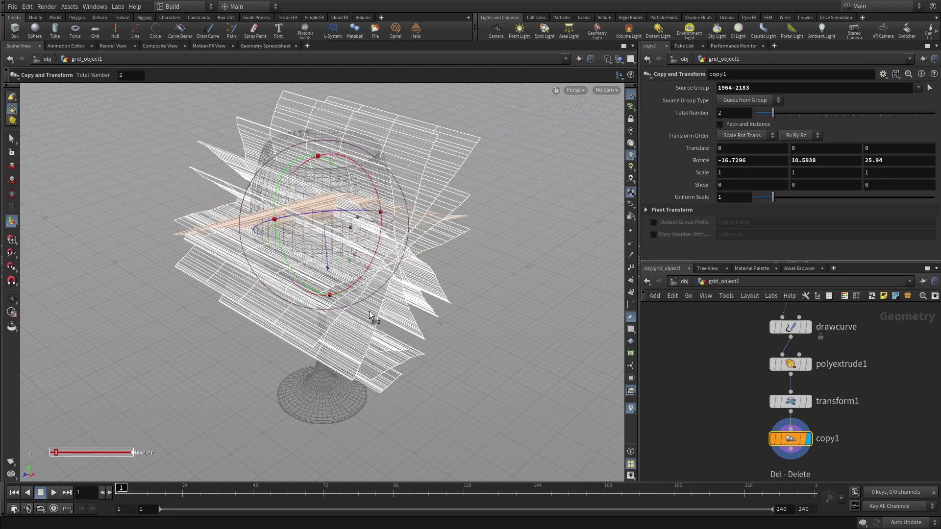
# Copy another sheet into copy2, rotated to about -43.5°, 15.3° and -38.5°
pyautogui.press('s')
pyautogui.press('Tab')
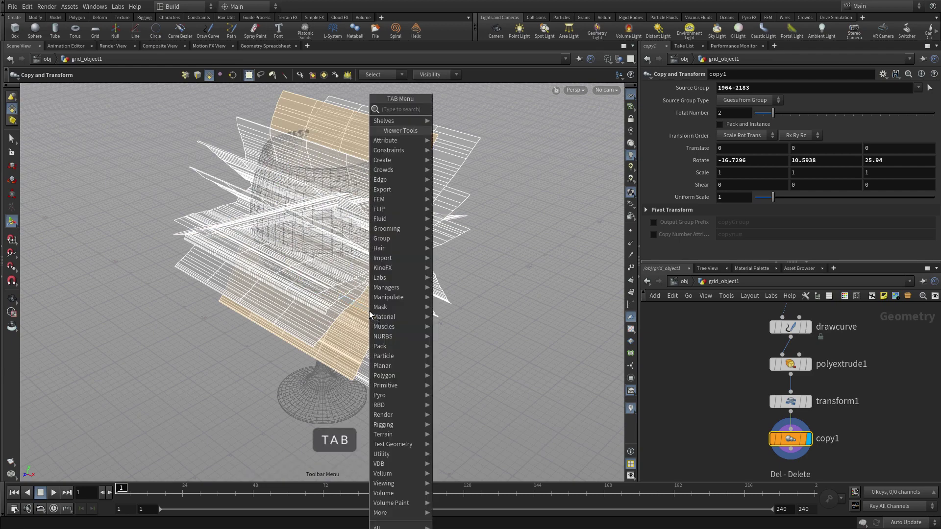
pyautogui.write('copy and')
pyautogui.press('Return')
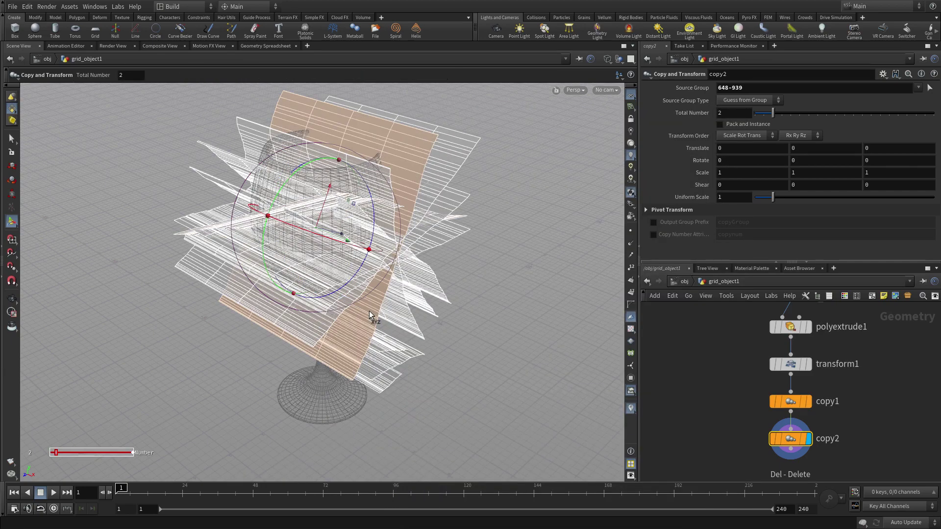
pyautogui.moveTo(262, 245); pyautogui.dragTo(375, 258)
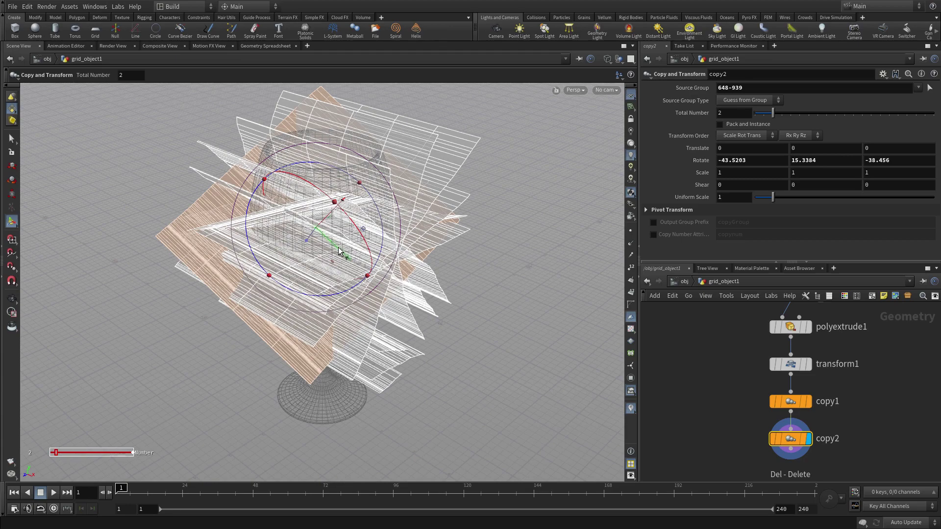
pyautogui.press('Escape')
pyautogui.moveTo(502, 277); pyautogui.dragTo(485, 295)
# Select all crack sheets and add a Mountain attribute noise with amplitude 0.75
pyautogui.press('n')
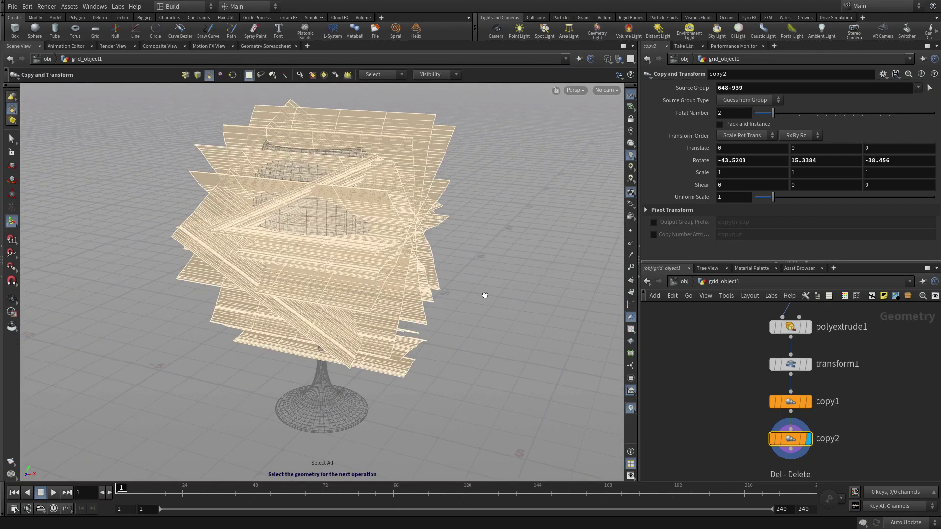
pyautogui.press('Tab')
pyautogui.write('mount')
pyautogui.press('Return')
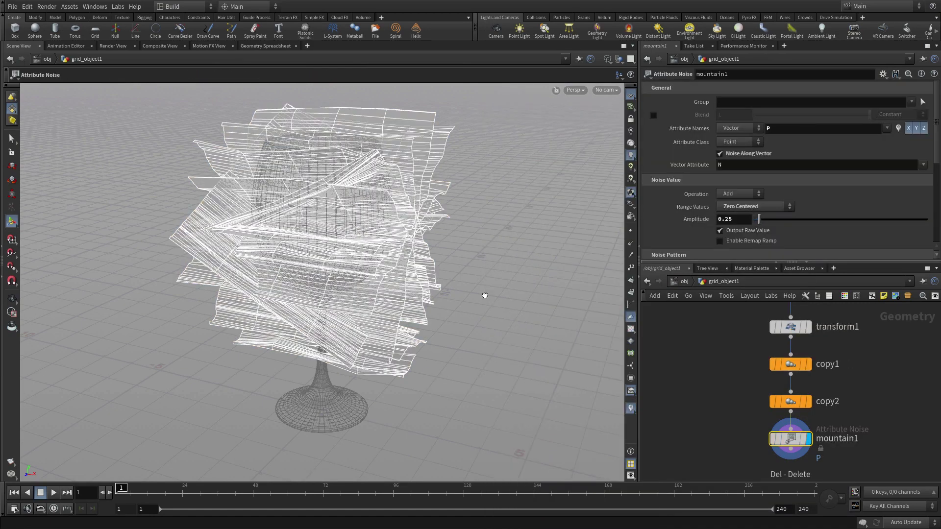
pyautogui.click(730, 219)
pyautogui.write('75')
pyautogui.press('Return')
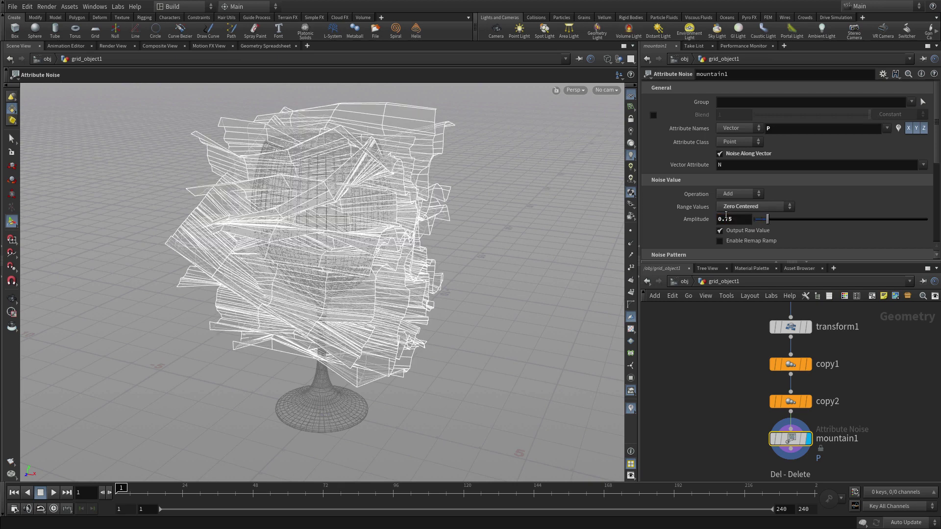
# Make room below mountain1 in the network and add a Null node
pyautogui.moveTo(886, 458); pyautogui.dragTo(872, 396, button='middle')
pyautogui.press('Tab')
pyautogui.write('null')
pyautogui.press('Return')
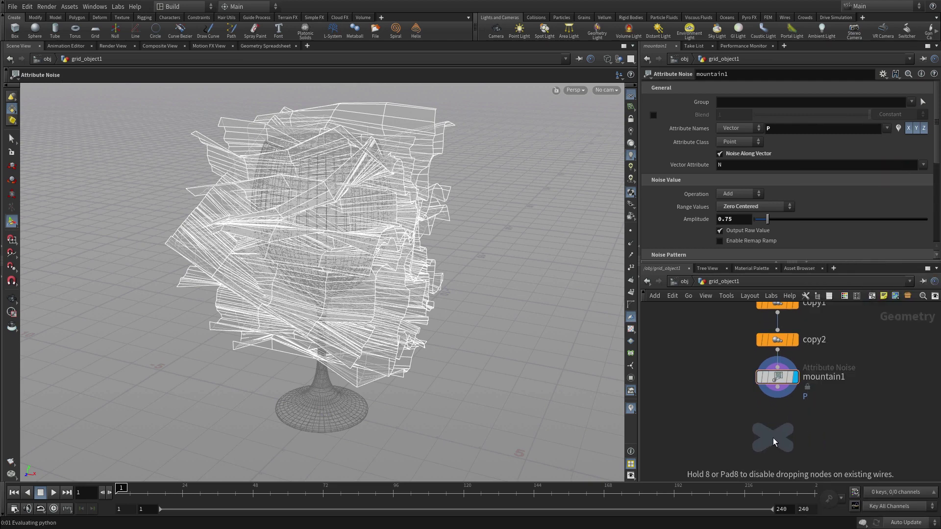
# Wire mountain1 into the null, rename it FRACTURE_OUT and set its display flag
pyautogui.click(773, 437)
pyautogui.moveTo(777, 388); pyautogui.dragTo(773, 431)
pyautogui.doubleClick(802, 437)
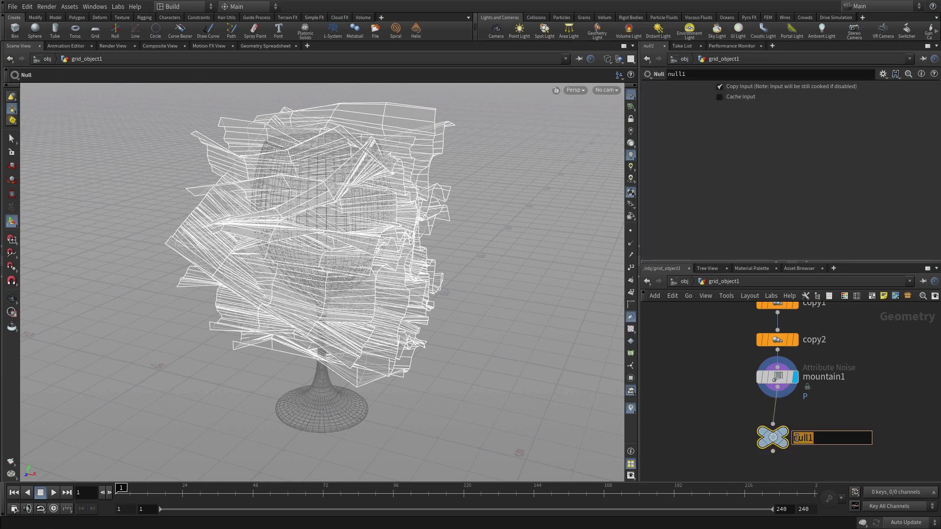
pyautogui.write('FRACTURE_OUT')
pyautogui.press('Return')
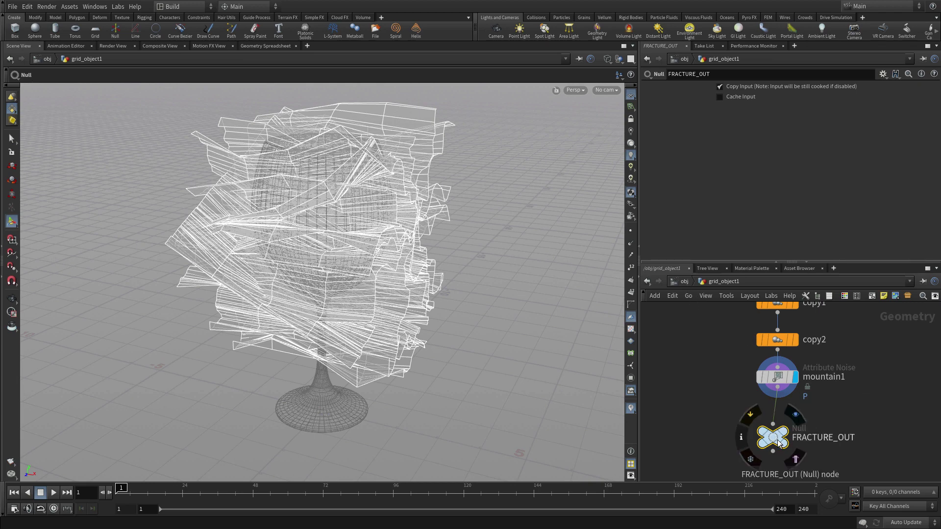
pyautogui.click(793, 424)
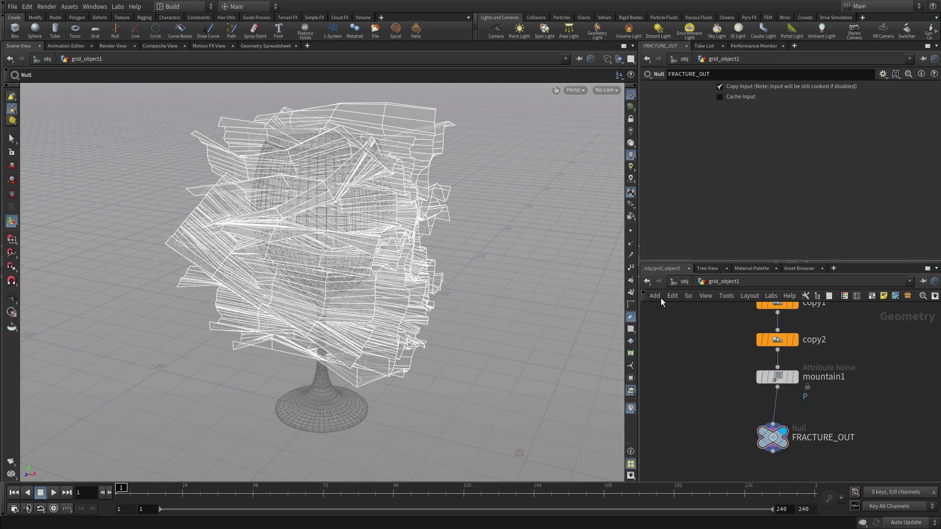
# At /obj, rename grid_object1 to fracture_geo and turn off its display flag
pyautogui.click(681, 281)
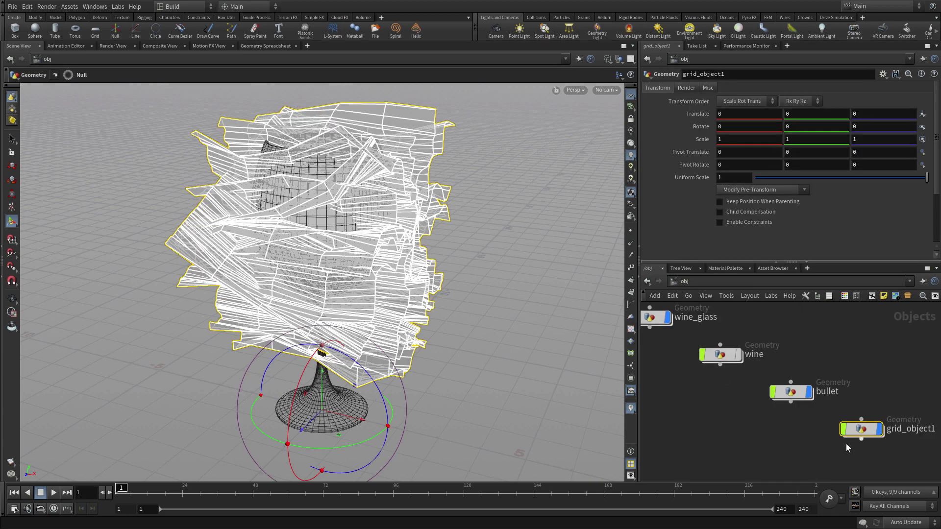
pyautogui.doubleClick(892, 425)
pyautogui.write('fracture_geo')
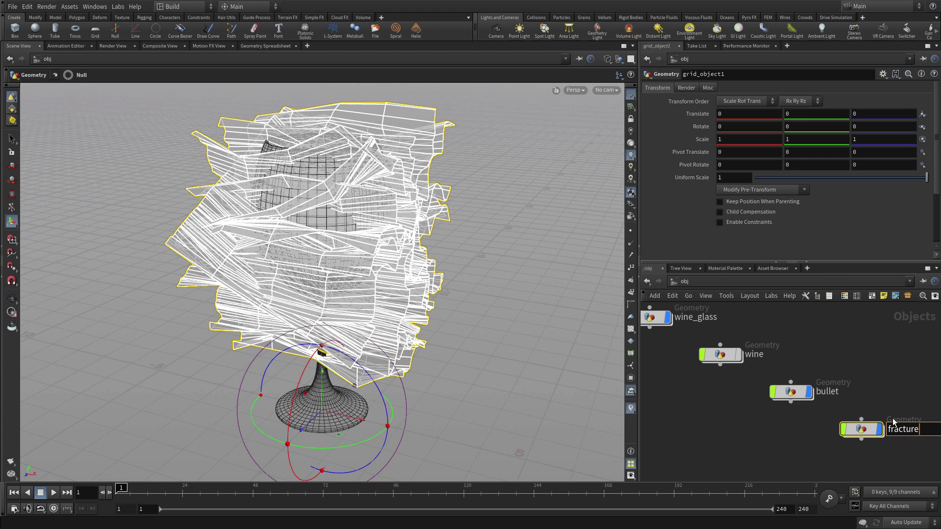
pyautogui.press('Return')
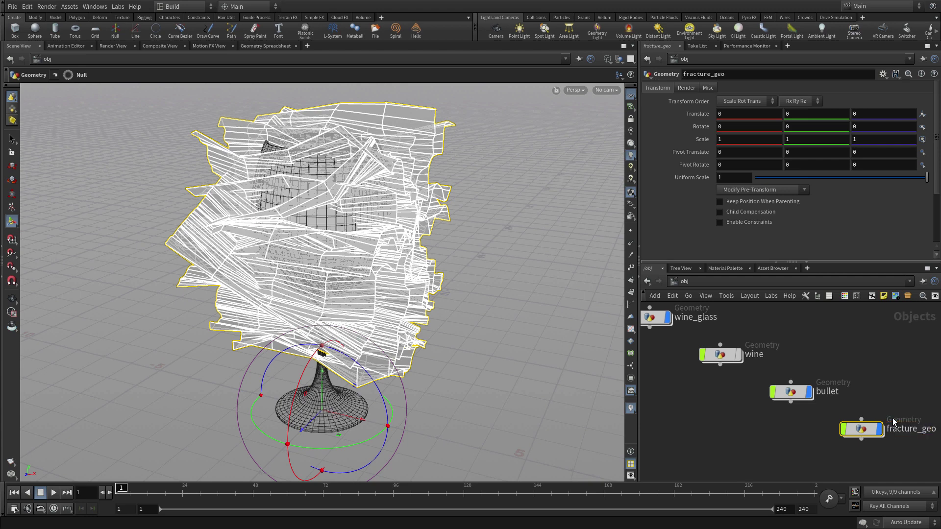
pyautogui.scroll(-3, 887, 424)
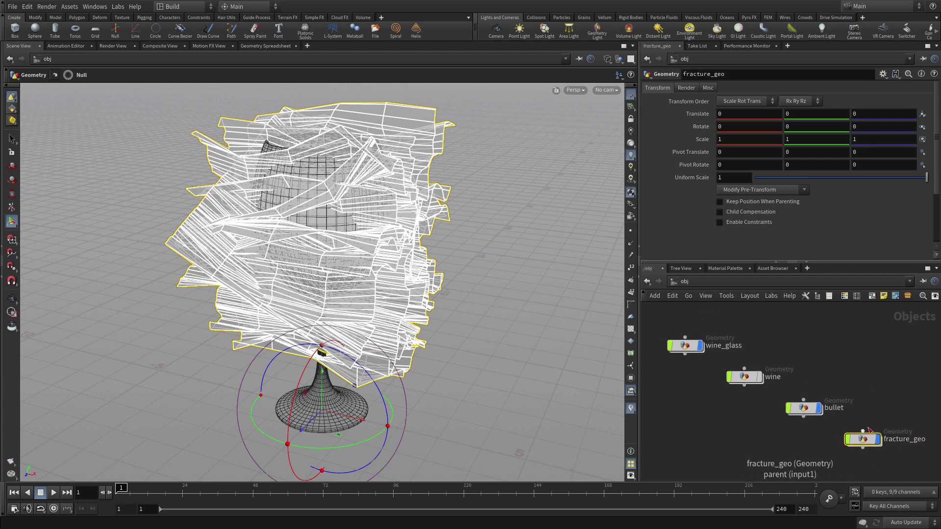
pyautogui.click(882, 424)
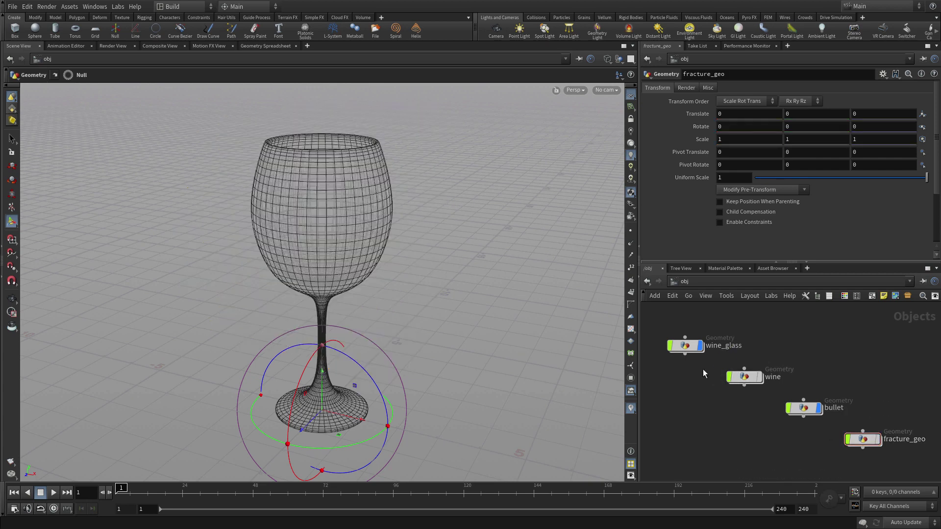
# Inside the wine_glass network, add an Object Merge node
pyautogui.doubleClick(690, 351)
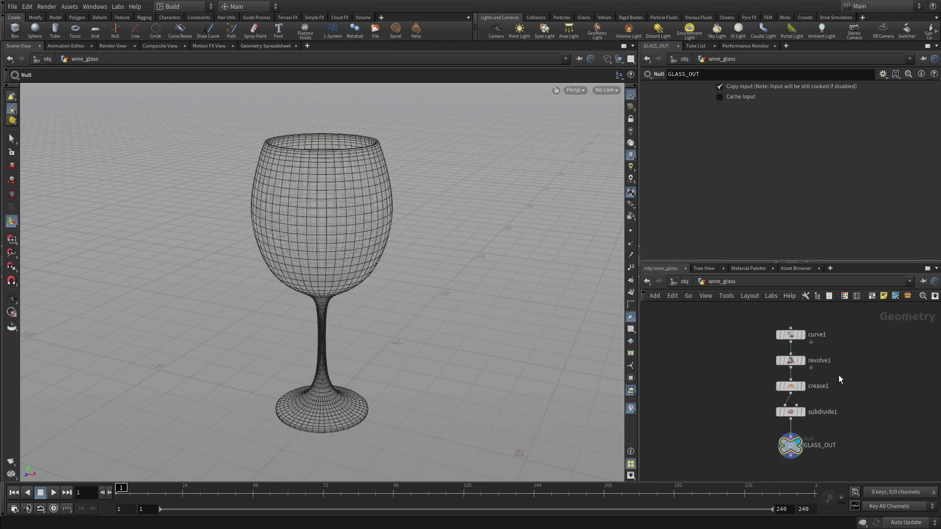
pyautogui.press('Tab')
pyautogui.write('object')
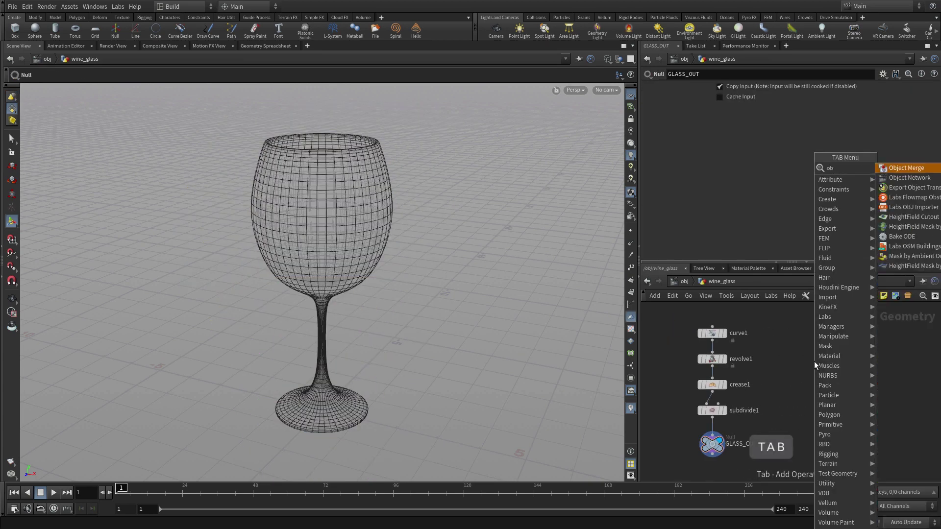
pyautogui.press('Return')
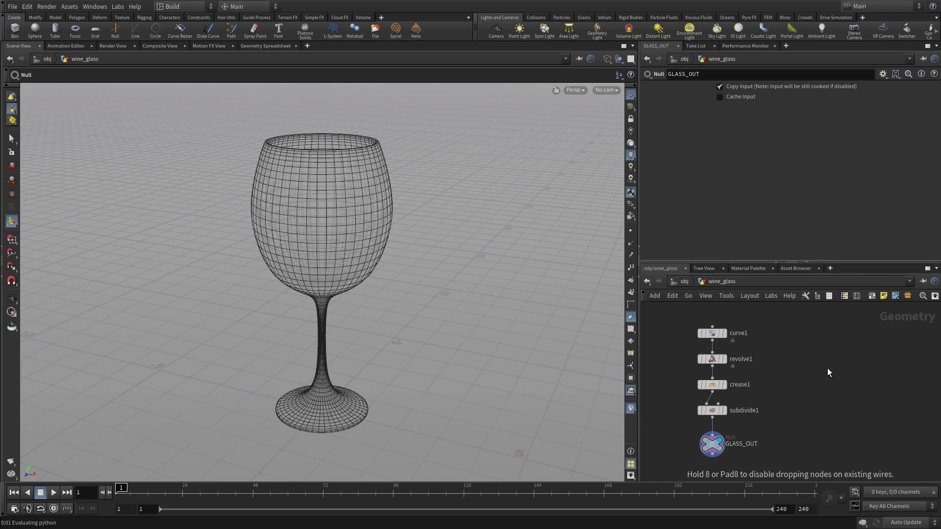
pyautogui.click(826, 368)
# Set the Object Merge's Object 1 to /obj/fracture_geo/FRACTURE_OUT
pyautogui.click(917, 113)
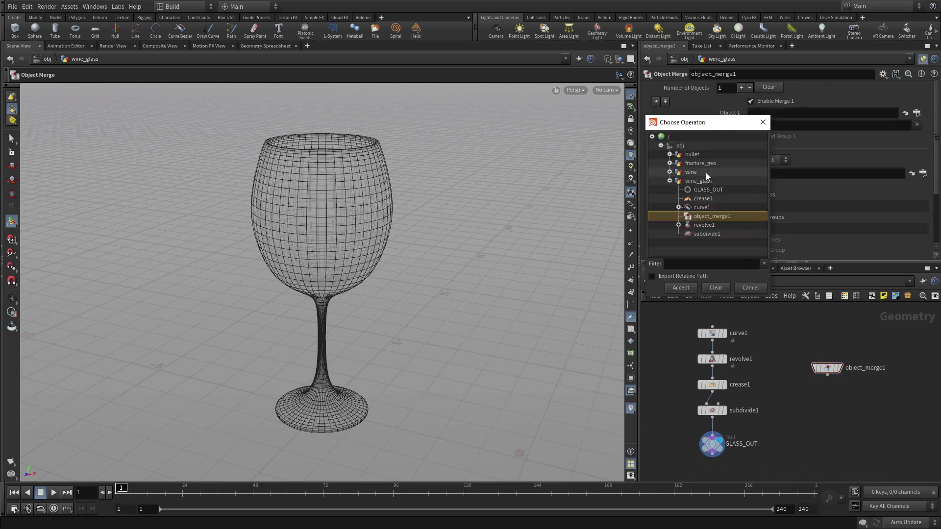
pyautogui.click(669, 163)
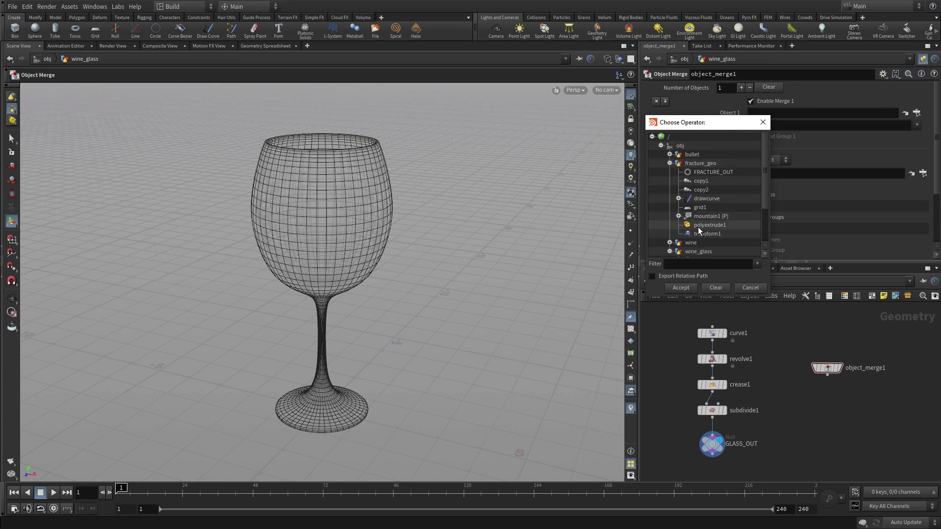
pyautogui.click(706, 171)
pyautogui.click(686, 288)
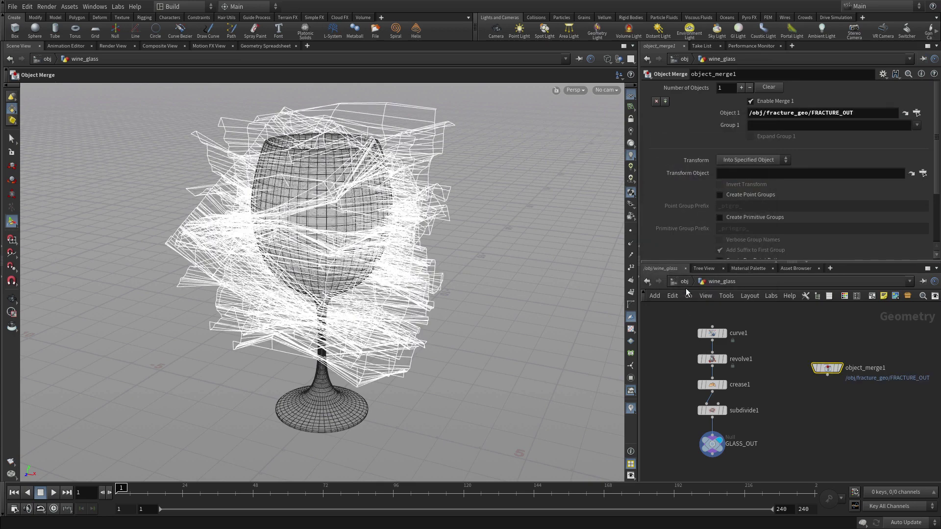
pyautogui.click(803, 410)
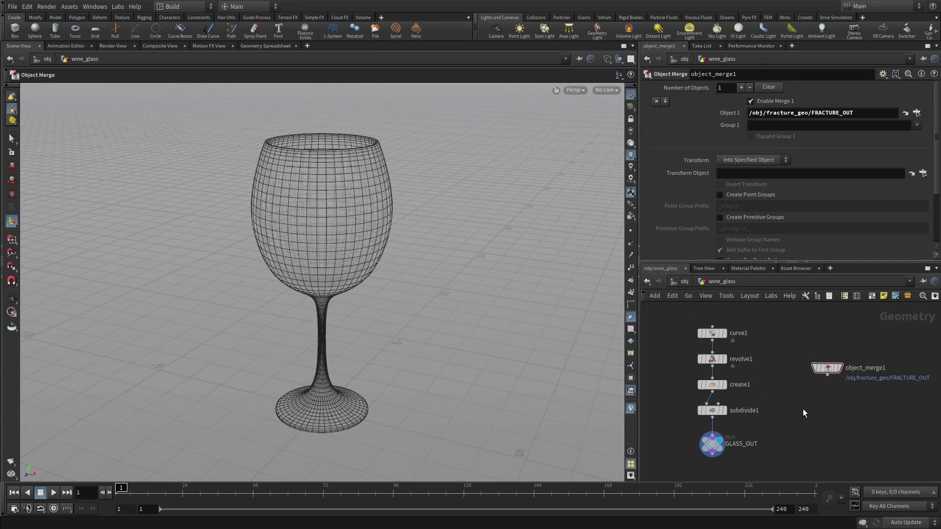
# Add a Boolean fed by subdivide1 and object_merge1, with its display flag on
pyautogui.press('Tab')
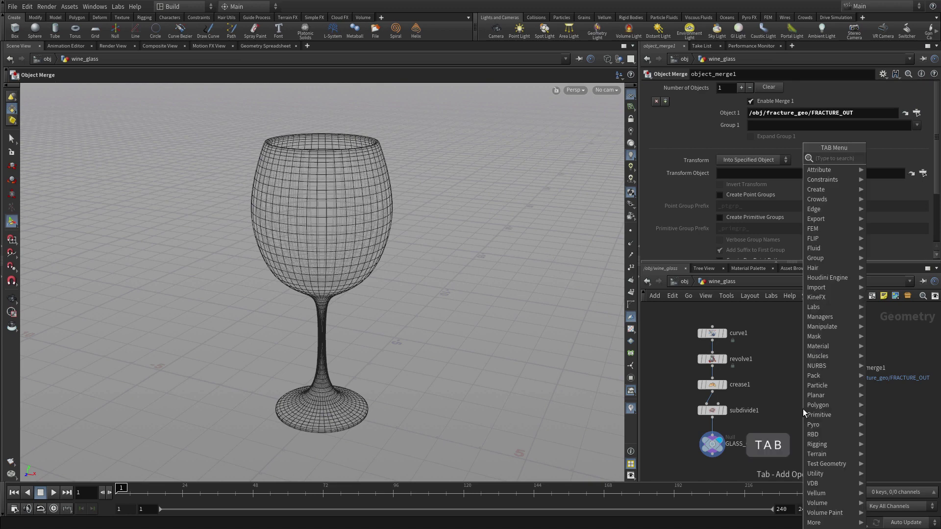
pyautogui.write('boo')
pyautogui.press('Return')
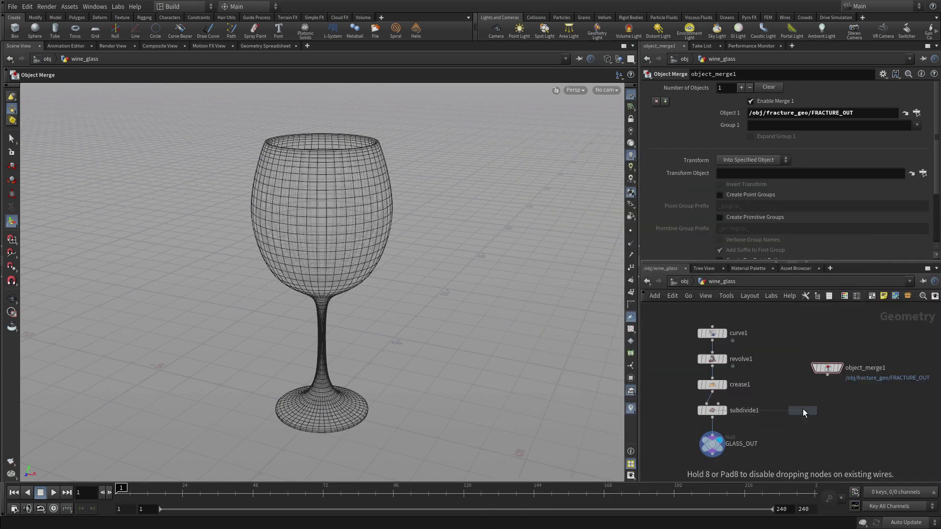
pyautogui.click(801, 430)
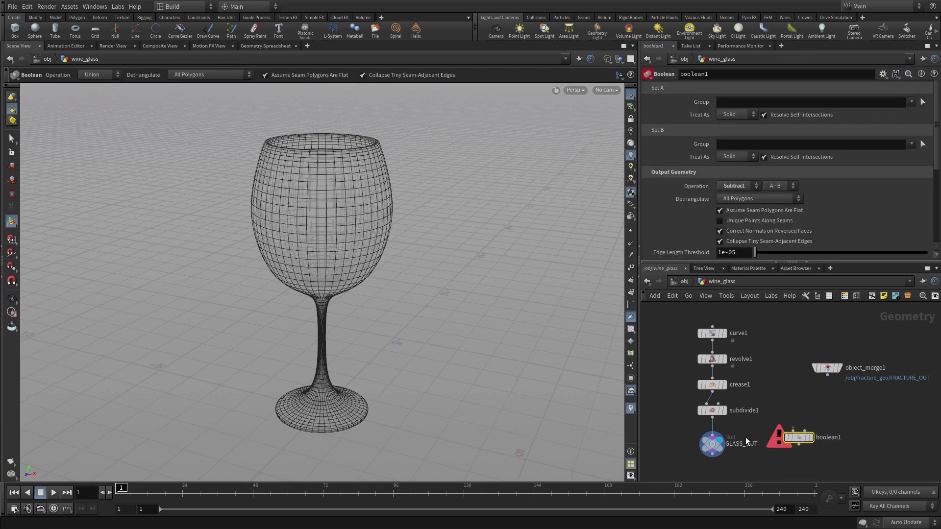
pyautogui.click(712, 418)
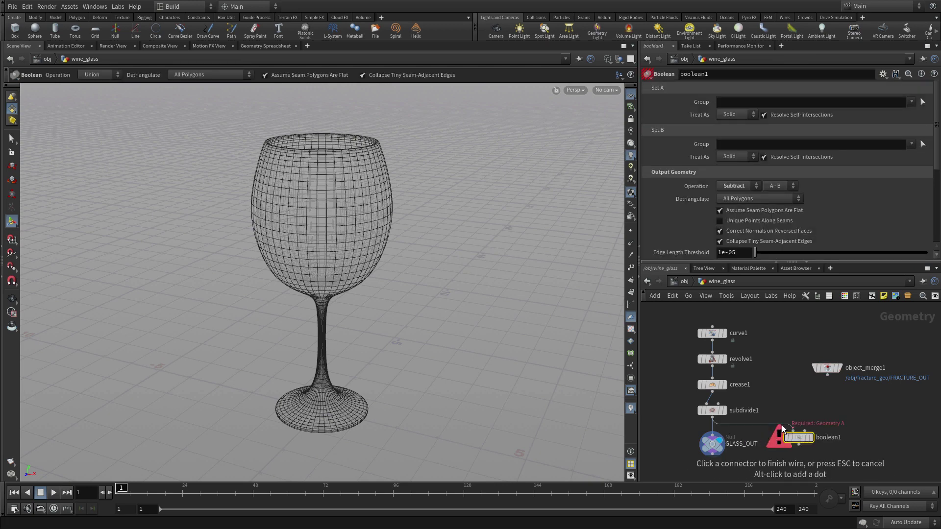
pyautogui.click(784, 429)
pyautogui.click(829, 376)
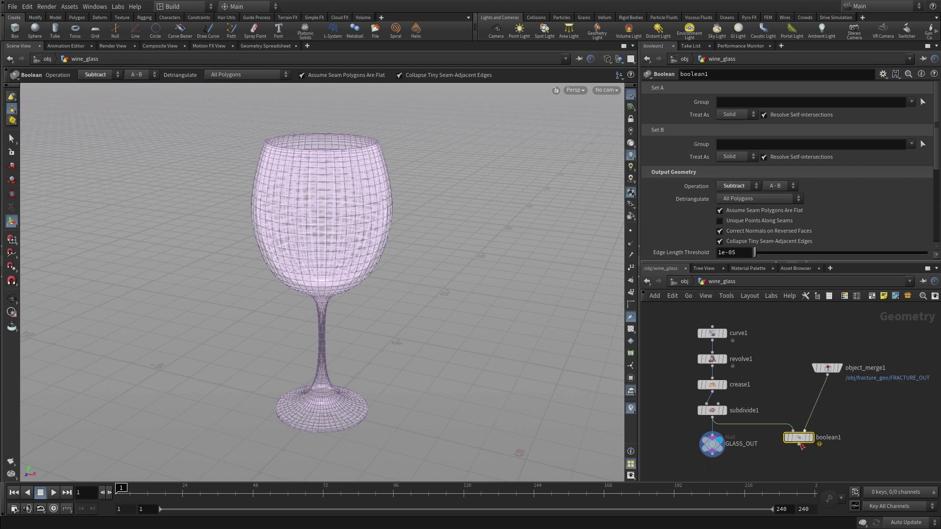
pyautogui.click(805, 429)
pyautogui.click(812, 424)
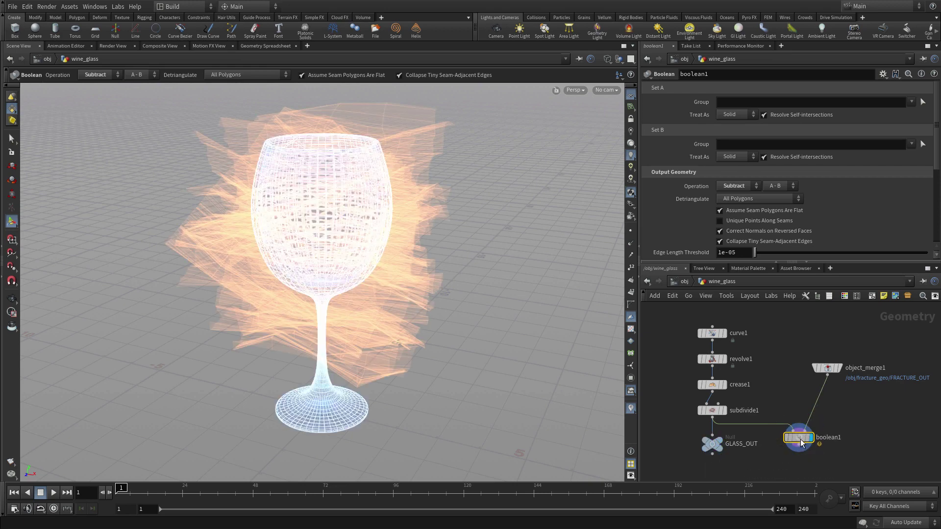
# Set the Boolean's Set B to Treat As Surface and its operation to Shatter
pyautogui.click(732, 176)
pyautogui.click(744, 187)
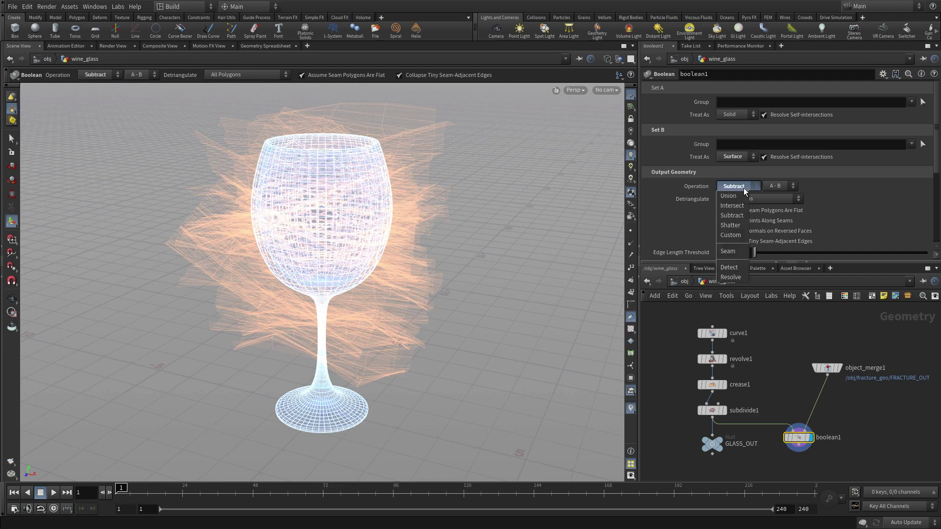
pyautogui.click(733, 225)
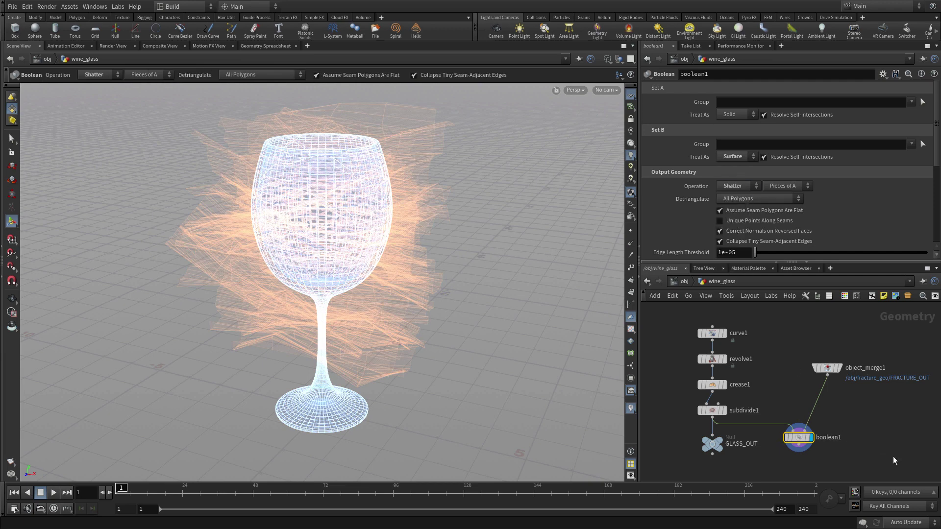
pyautogui.moveTo(851, 474); pyautogui.dragTo(809, 401, button='middle')
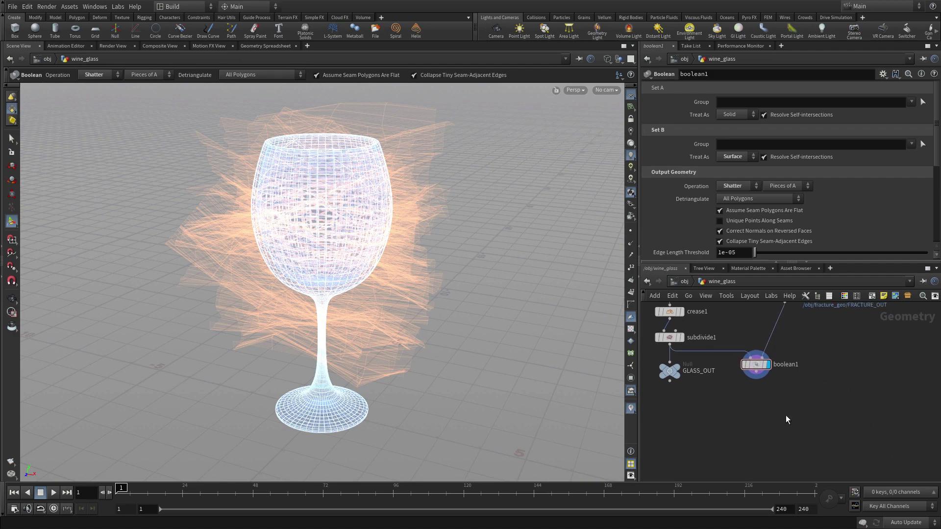
# Add an Exploded View fed by boolean1 with Uniform Scale .5
pyautogui.press('Tab')
pyautogui.write('exp')
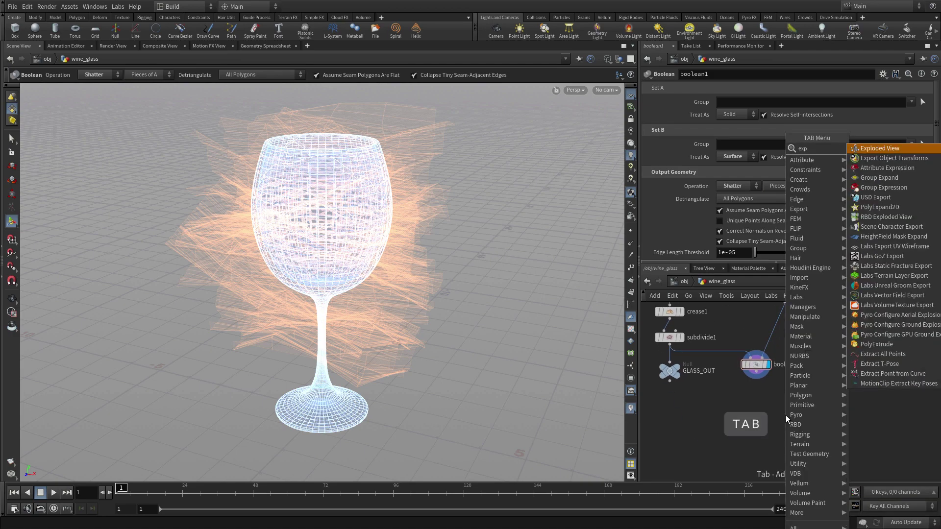
pyautogui.press('Return')
pyautogui.click(747, 413)
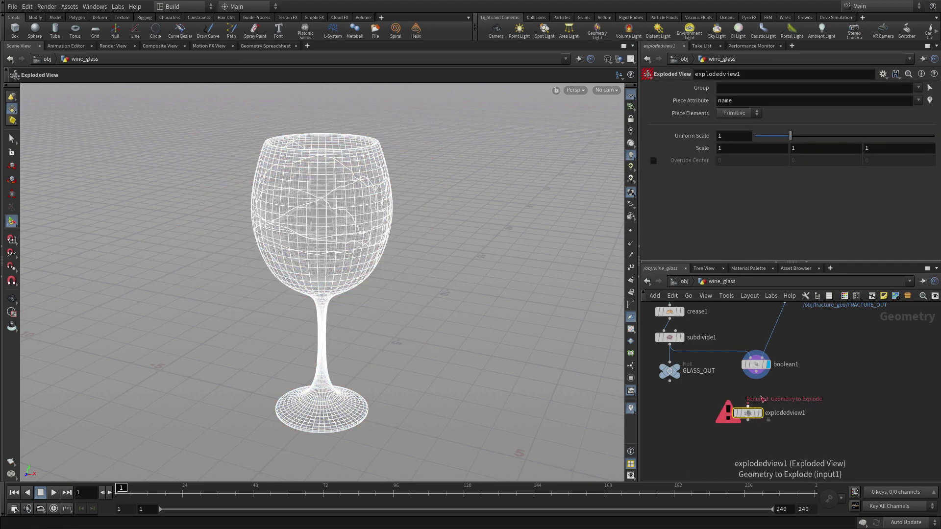
pyautogui.click(748, 408)
pyautogui.click(754, 405)
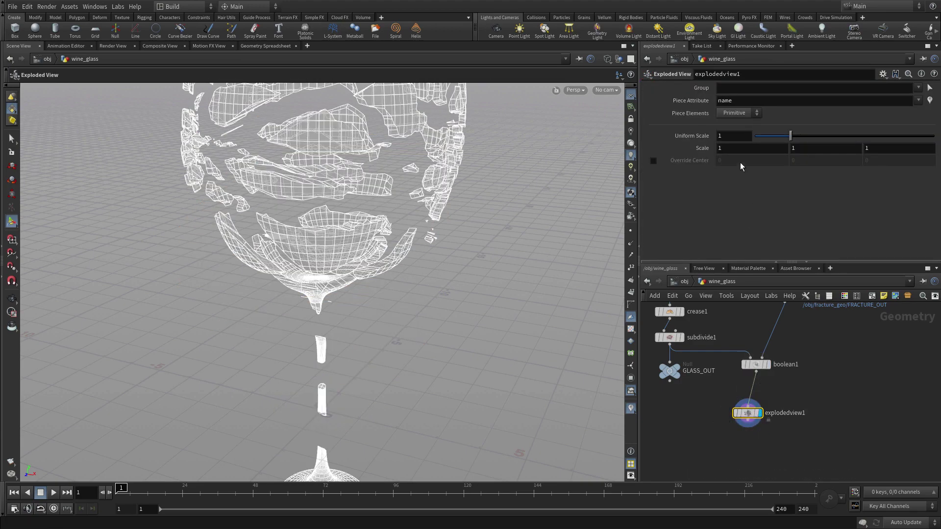
pyautogui.doubleClick(728, 137)
pyautogui.write('.5')
pyautogui.press('Return')
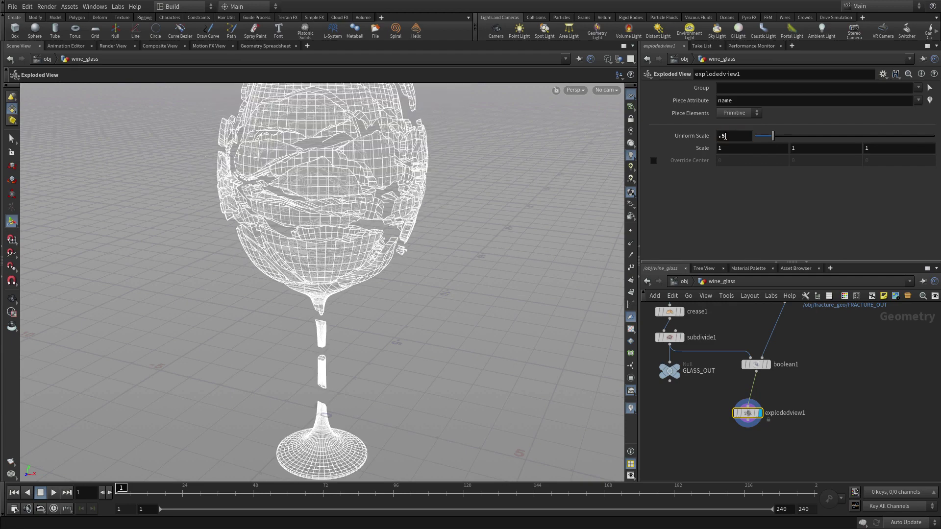
# Orbit around the exploded shards, toggling between shaded and wireframe display
pyautogui.press('Escape')
pyautogui.scroll(-5, 392, 231)
pyautogui.moveTo(387, 231); pyautogui.dragTo(514, 254)
pyautogui.moveTo(515, 254); pyautogui.dragTo(466, 243, button='right')
pyautogui.moveTo(466, 244)
pyautogui.mouseDown()
pyautogui.moveTo(475, 243)
pyautogui.moveTo(445, 252)
pyautogui.moveTo(460, 248)
pyautogui.mouseUp()
pyautogui.press('Return')
pyautogui.press('w')
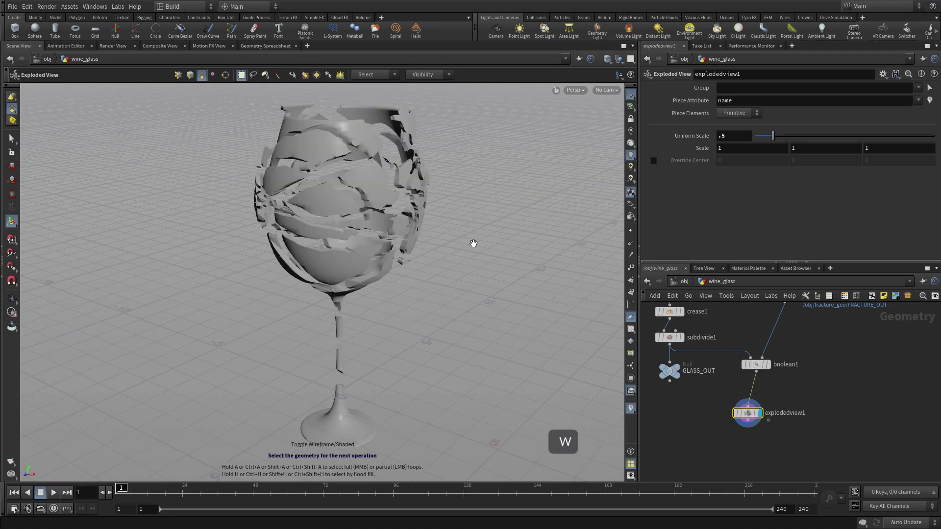
pyautogui.press('Escape')
pyautogui.moveTo(500, 221)
pyautogui.mouseDown()
pyautogui.moveTo(300, 214)
pyautogui.moveTo(448, 212)
pyautogui.mouseUp()
pyautogui.press('Return')
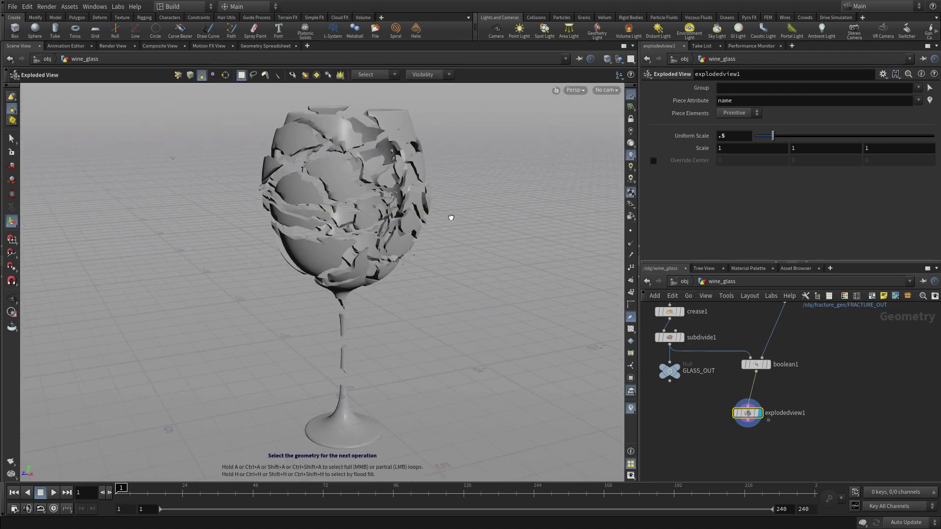
pyautogui.press('w')
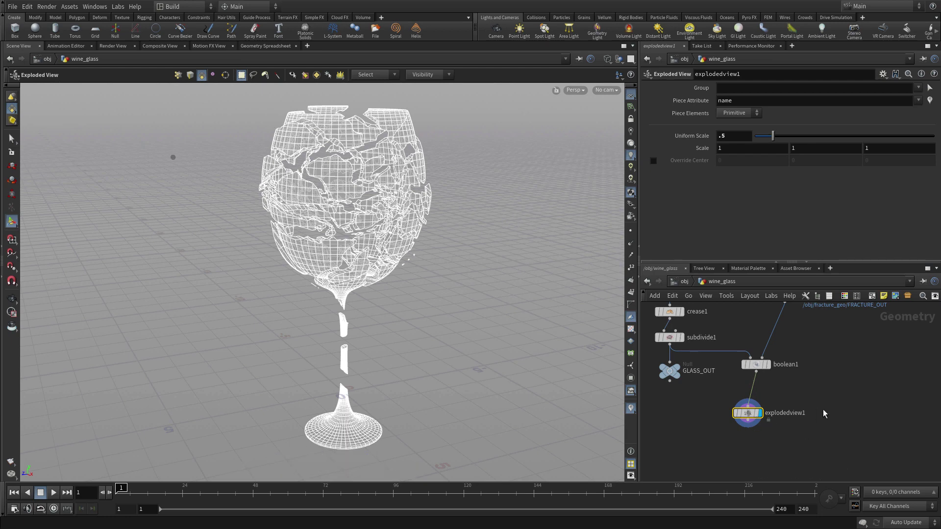
# Add a Null wired from boolean1 and name it GLASSFRACTURE_OUT
pyautogui.press('Tab')
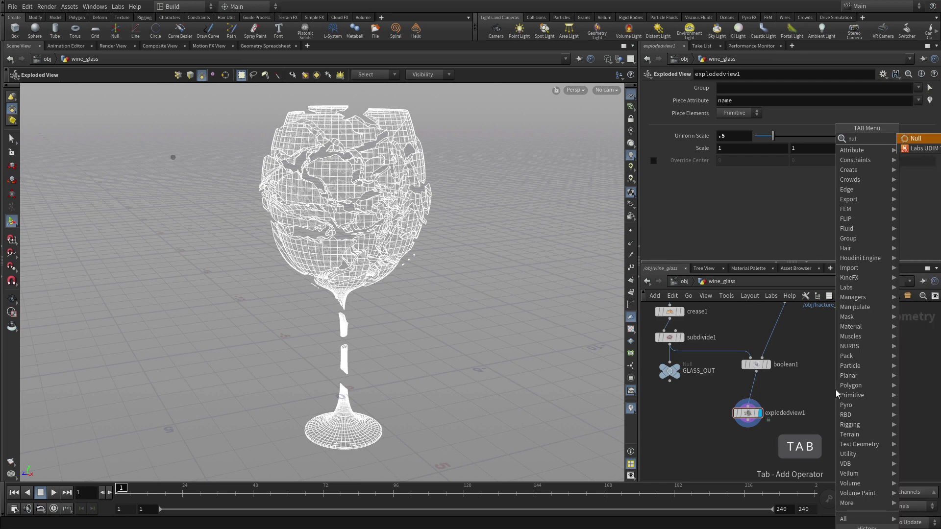
pyautogui.write('null')
pyautogui.press('Return')
pyautogui.click(862, 407)
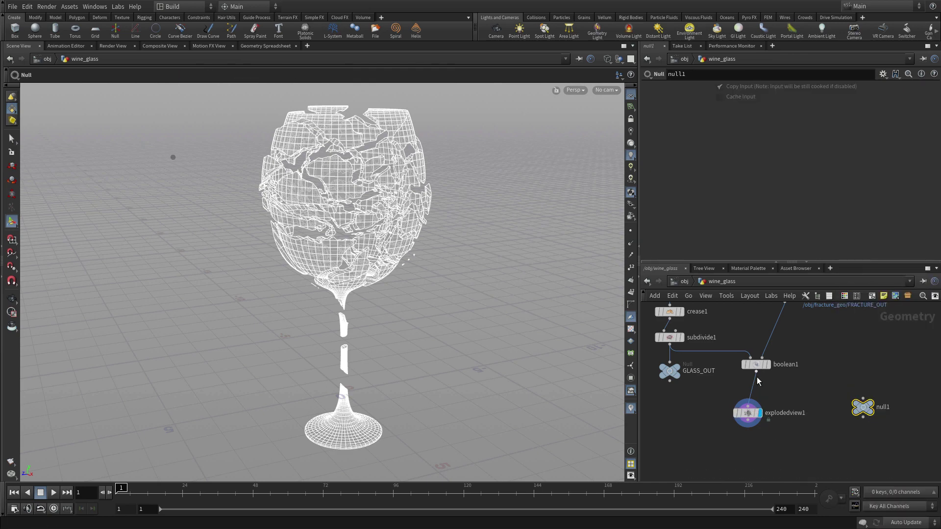
pyautogui.click(756, 372)
pyautogui.click(861, 391)
pyautogui.doubleClick(882, 407)
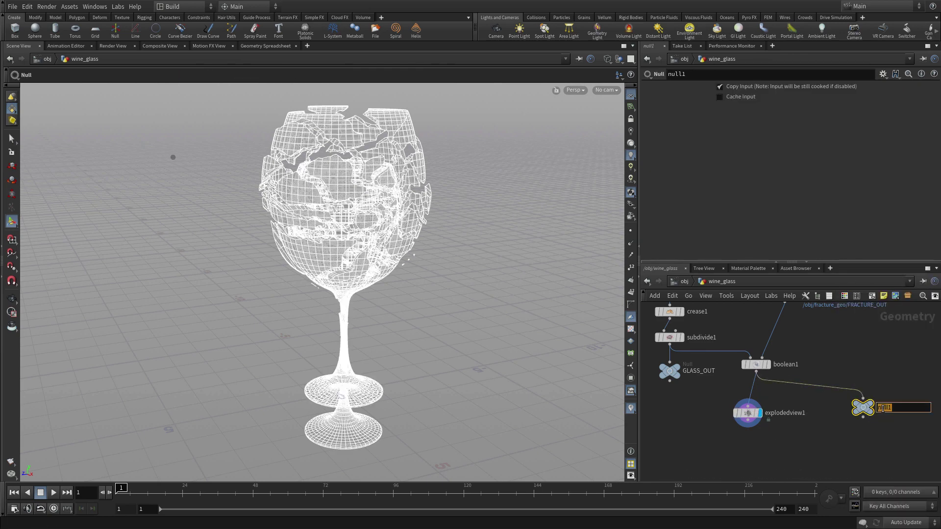
pyautogui.write('GLASS')
pyautogui.write('FRACTUR')
pyautogui.write('E_OUT')
pyautogui.press('Return')
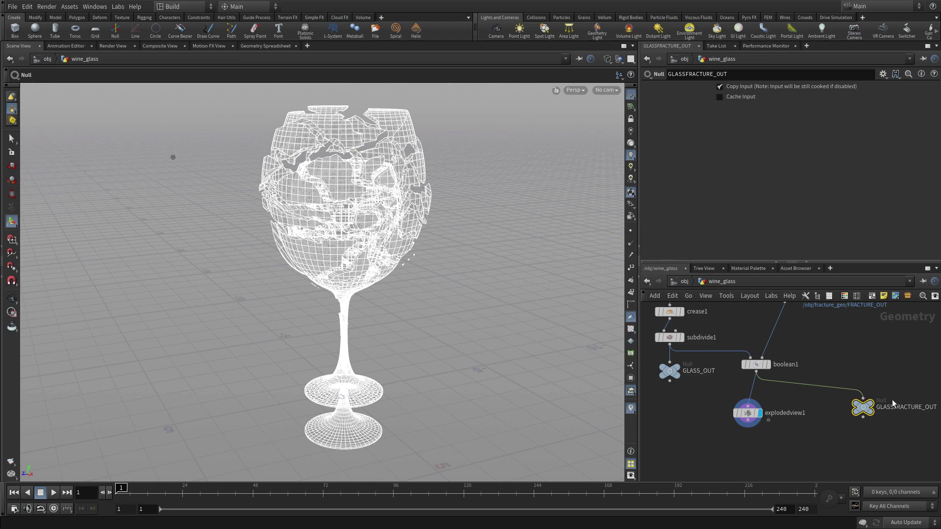
# Compare GLASSFRACTURE_OUT against GLASS_OUT, then leave the display flag on GLASSFRACTURE_OUT
pyautogui.click(868, 408)
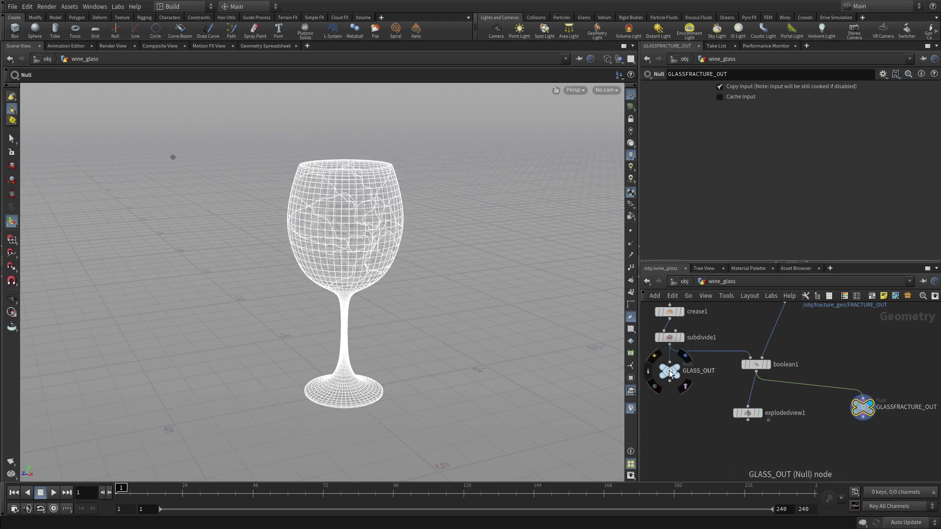
pyautogui.click(686, 361)
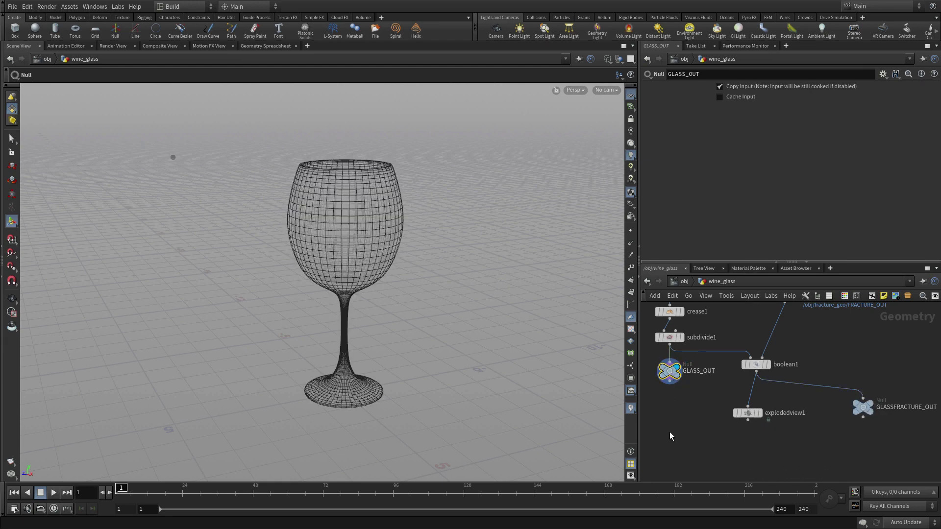
pyautogui.click(672, 416)
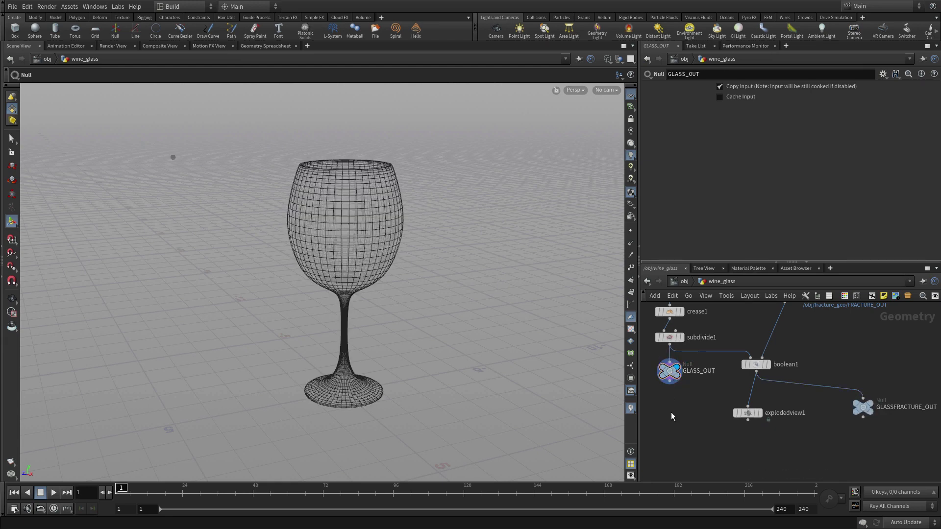
pyautogui.click(862, 407)
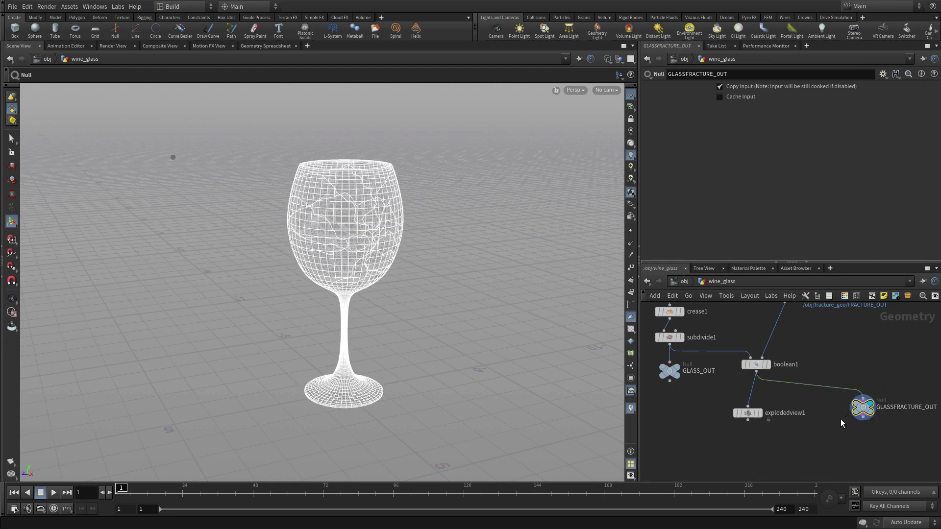